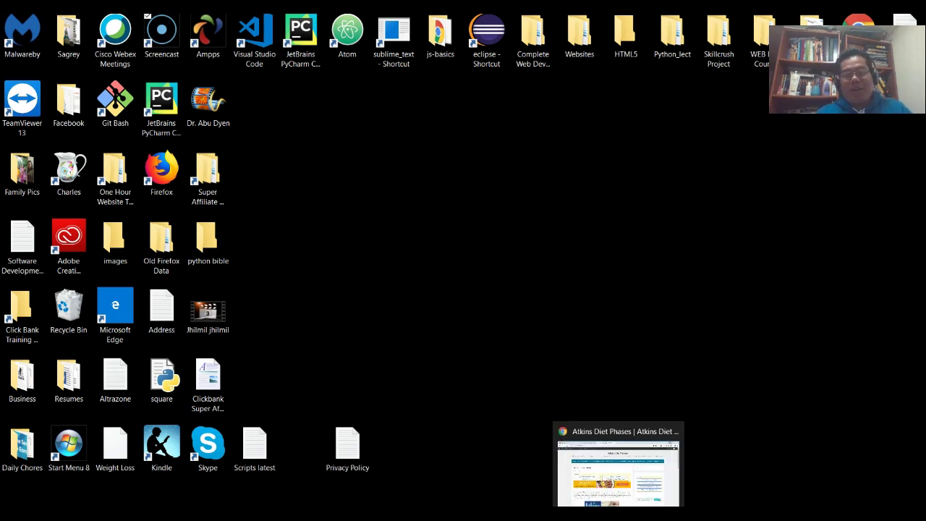
- Switch to Chrome and open the WordPress dashboard of the Atkins Diet Phases site
left_click(607, 488)
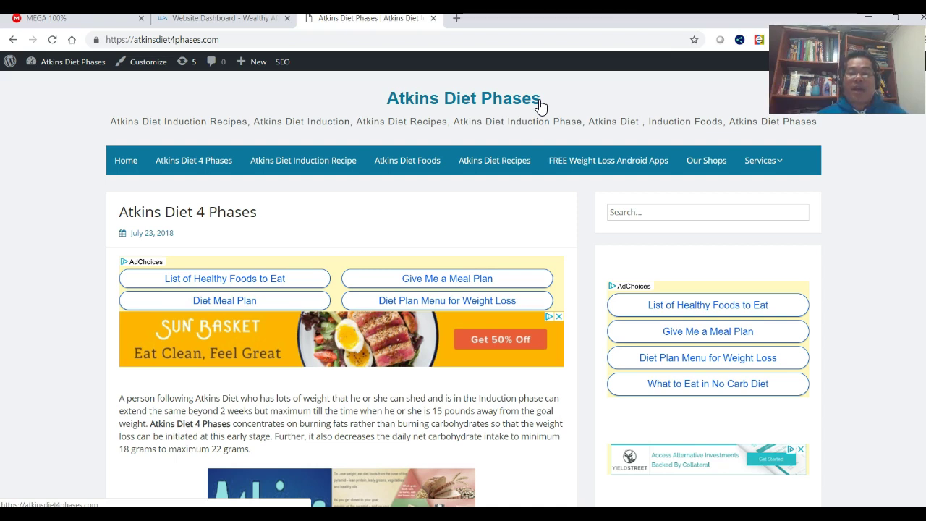
left_click(274, 93)
mouse_move(65, 68)
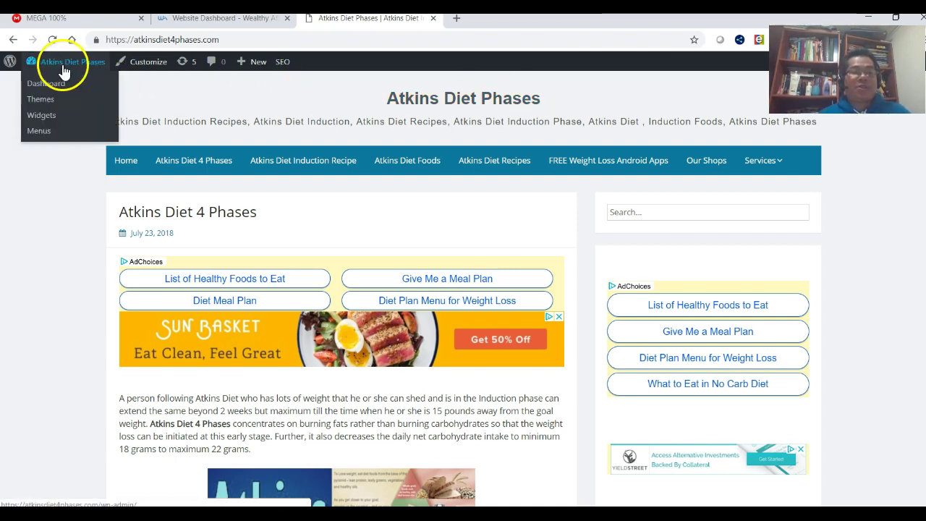
left_click(68, 73)
left_click(44, 87)
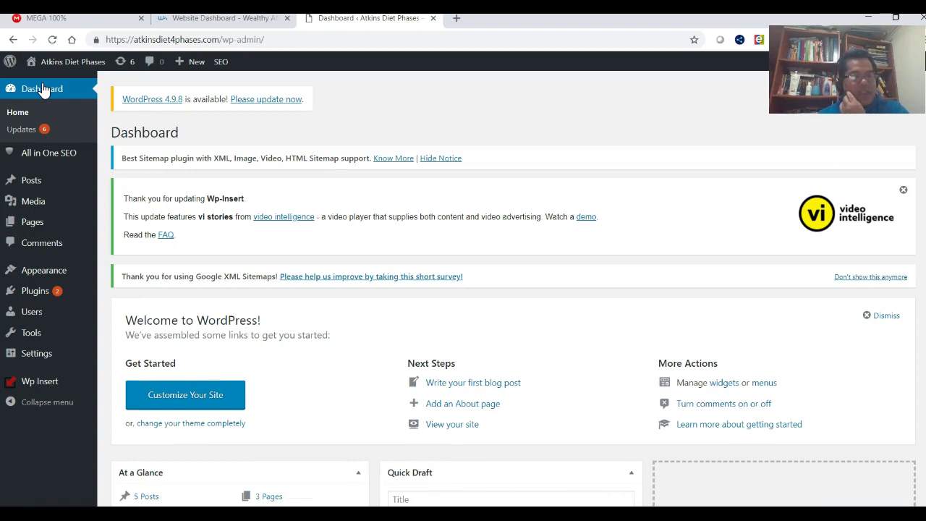
- Search the plugins available to add for "Social pug"
mouse_move(39, 297)
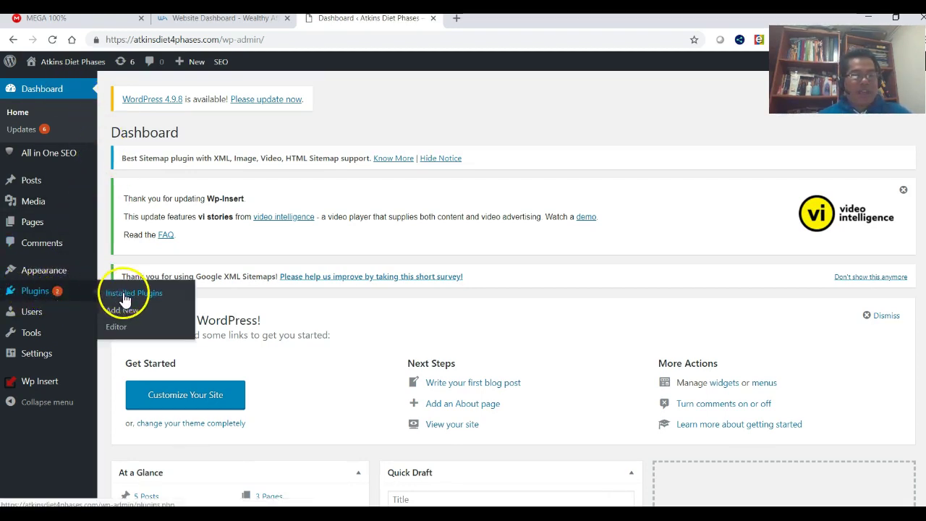
left_click(127, 317)
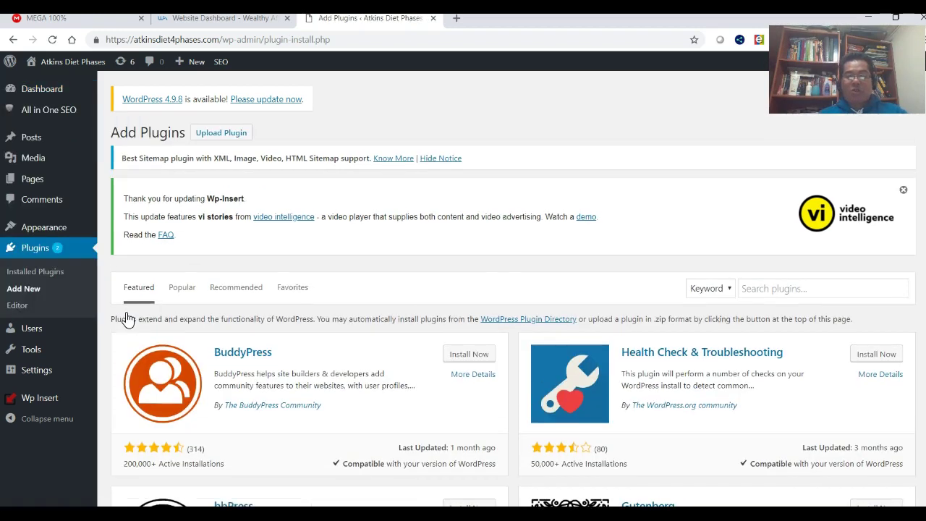
left_click(763, 290)
type("S")
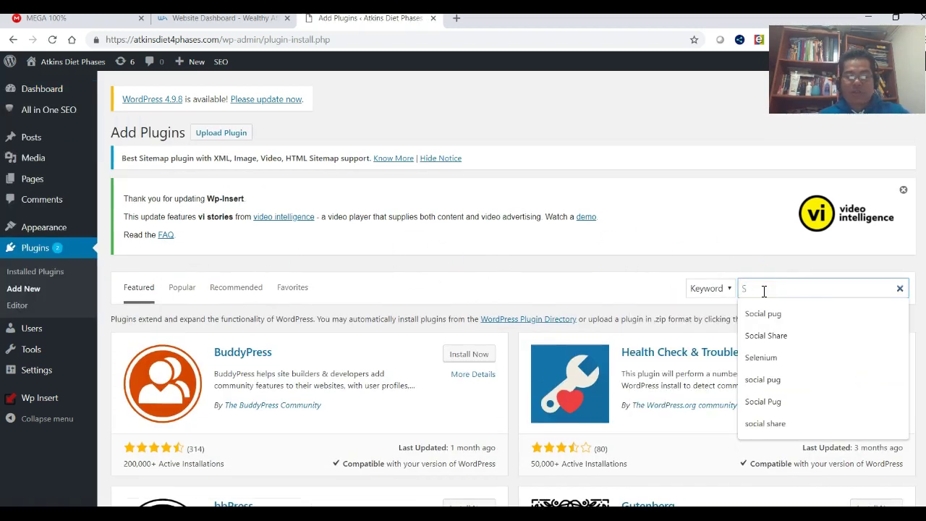
type("ocial ")
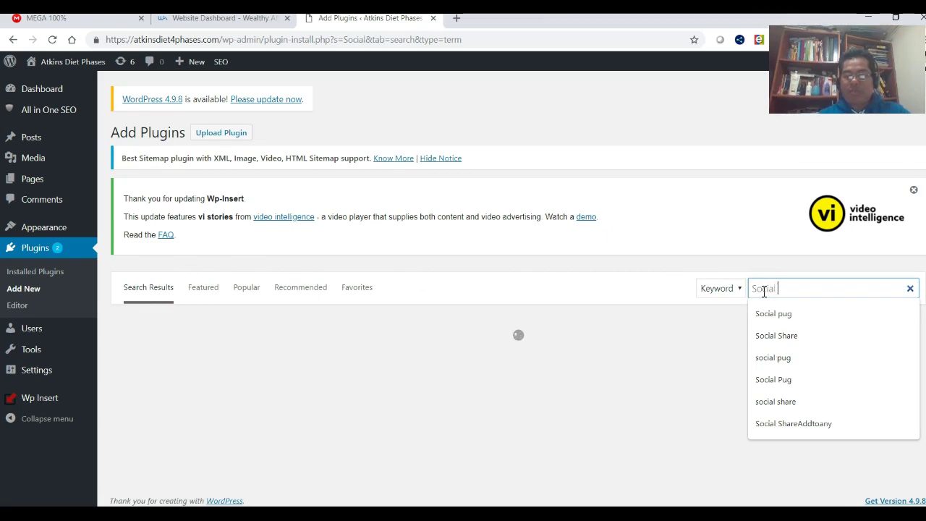
type("pug")
key("Return")
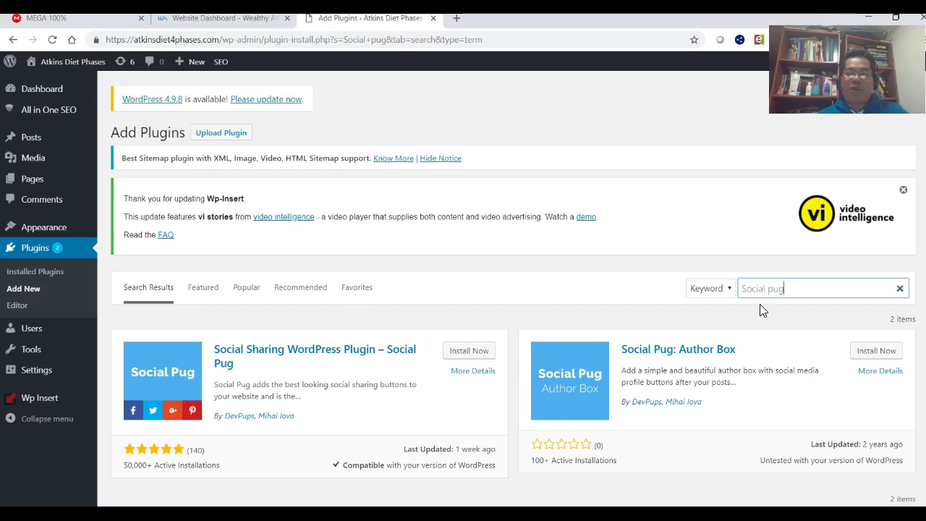
- Install and activate the Social Sharing WordPress Plugin – Social Pug
left_click(468, 350)
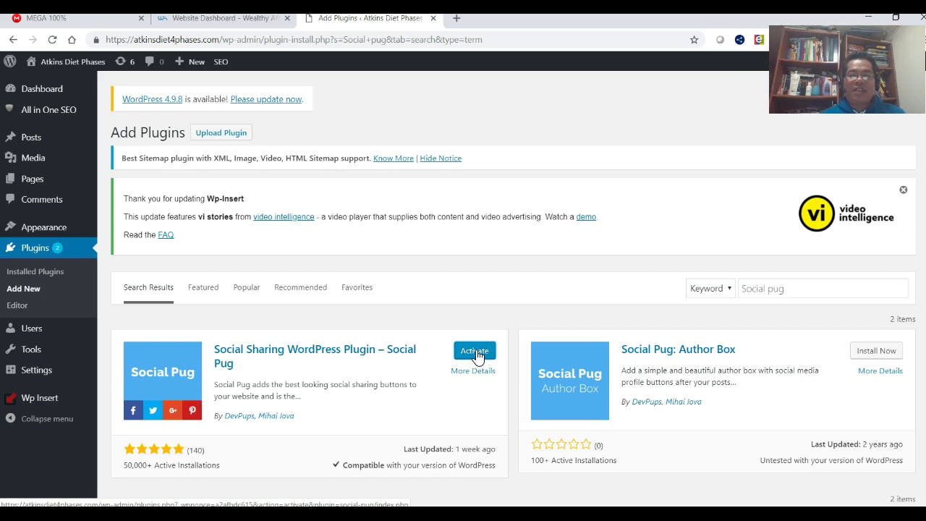
left_click(474, 351)
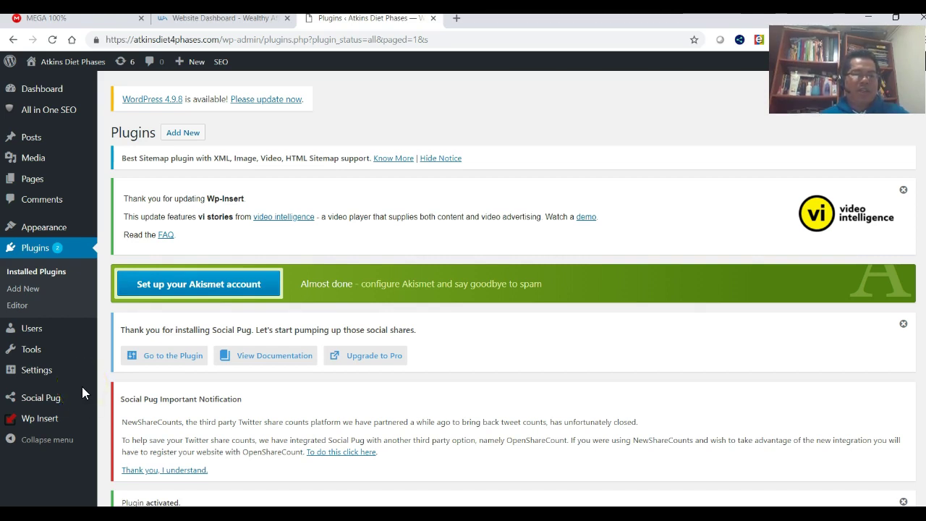
mouse_move(62, 396)
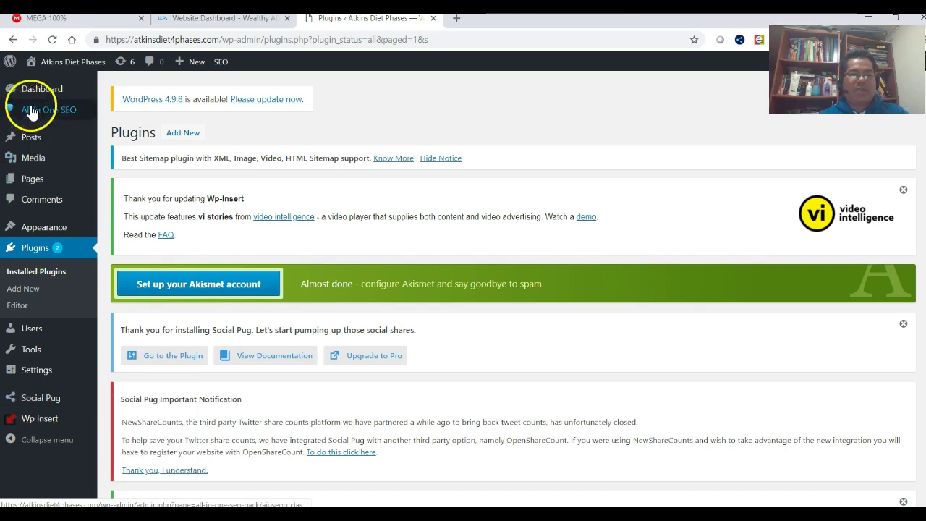
- Check the Social Pug entry in the site's list of installed plugins
left_click(44, 276)
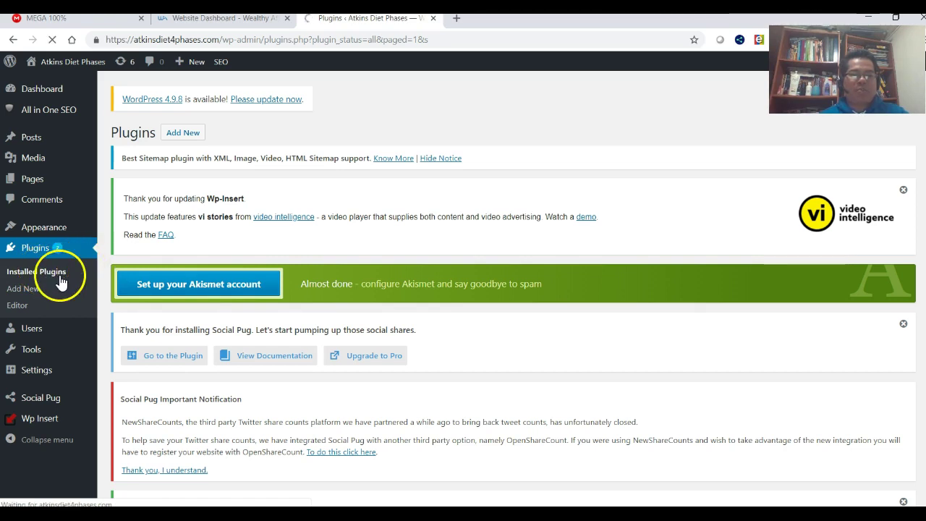
scroll(144, 397, "down", 1)
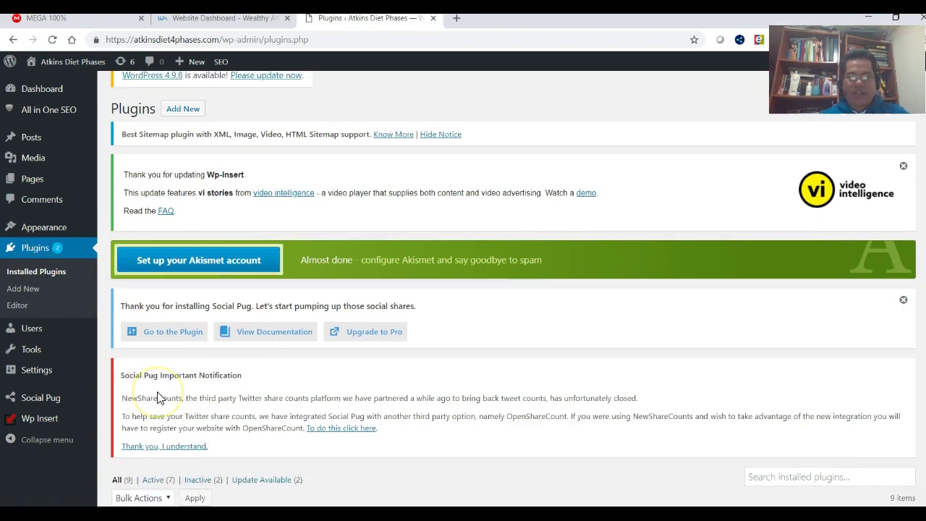
scroll(159, 397, "down", 5)
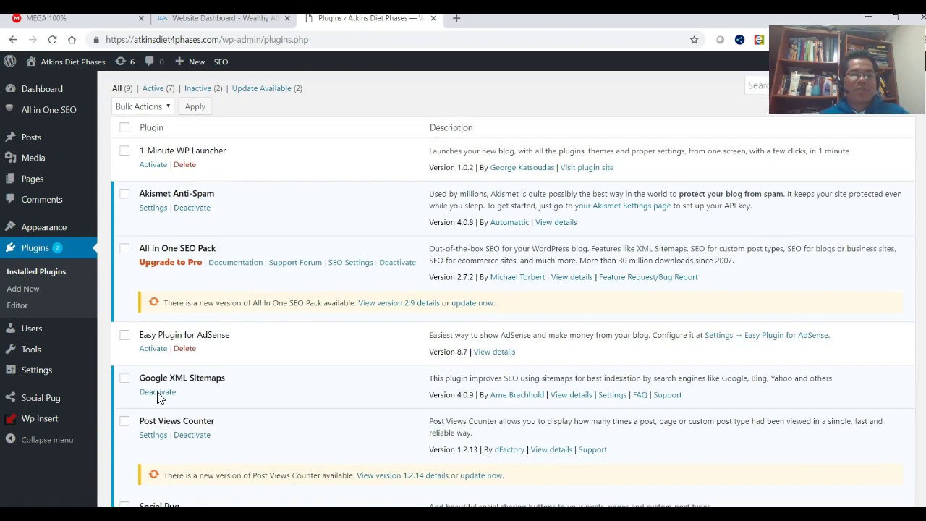
scroll(159, 397, "down", 3)
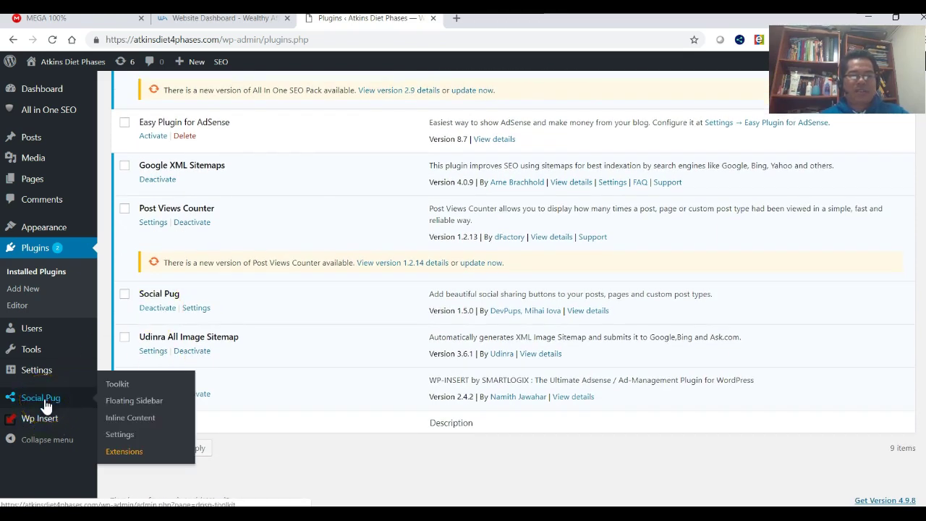
left_click(197, 308)
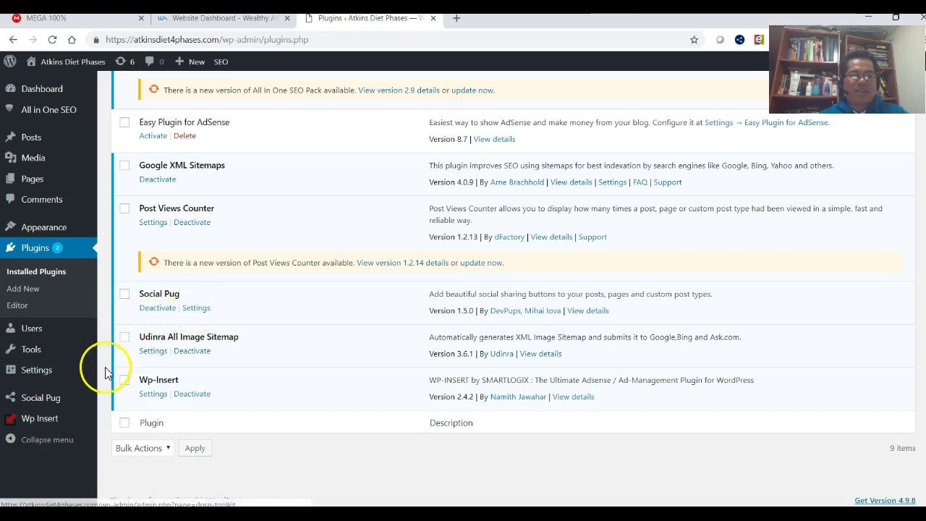
- Open the Social Pug toolkit and review its Floating Sidebar and Inline Content share tools
mouse_move(37, 403)
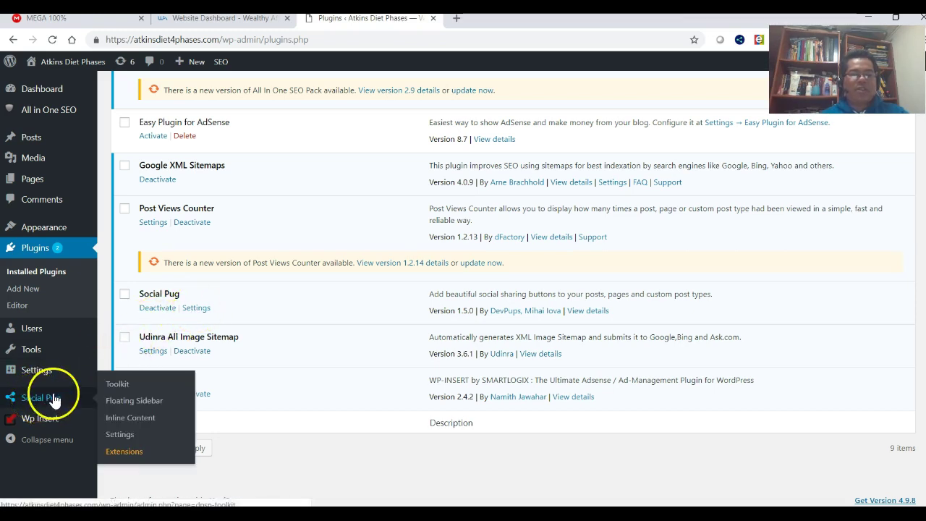
left_click(41, 403)
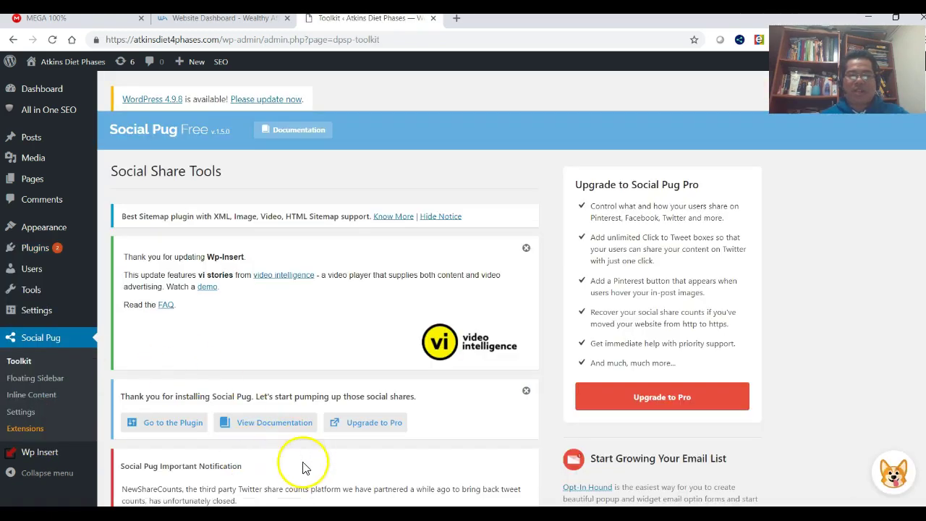
scroll(277, 484, "down", 1)
scroll(281, 483, "down", 1)
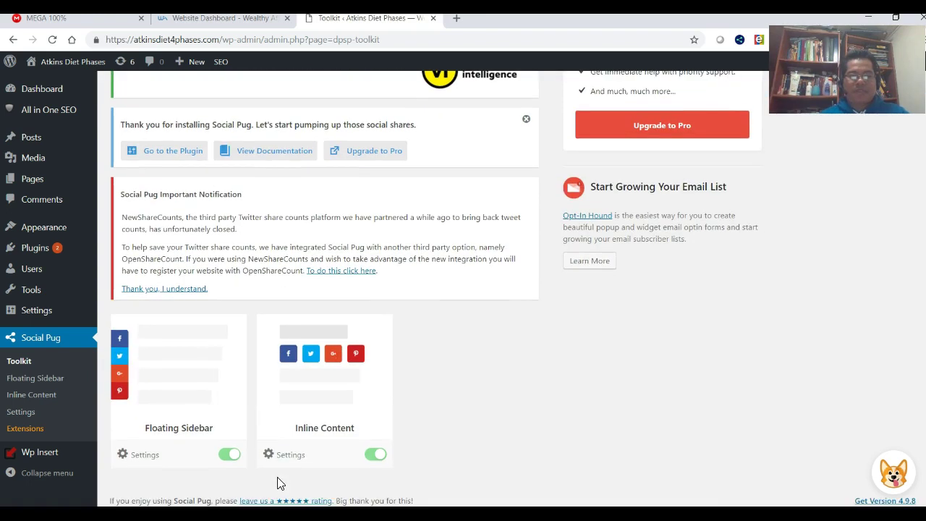
mouse_move(234, 329)
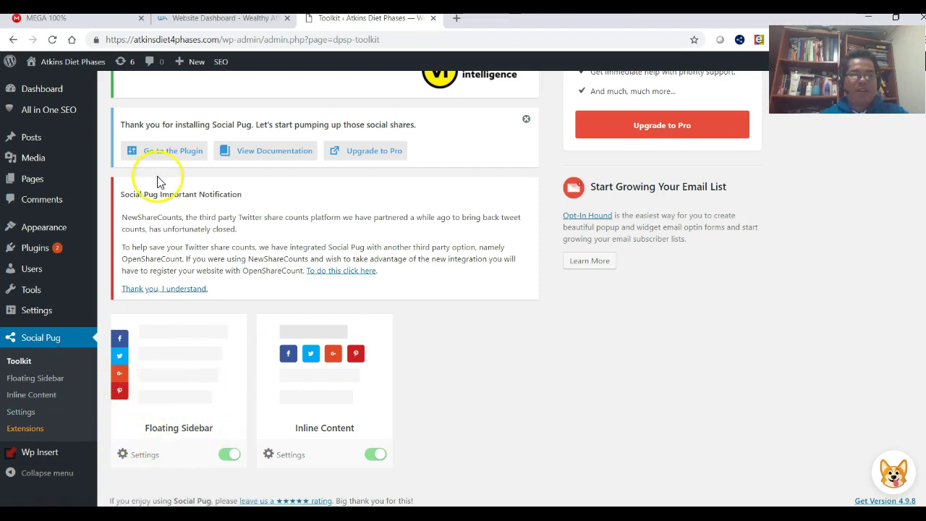
- Check the share buttons on the live Atkins Diet Induction Recipe post and return to the Social Pug toolkit
left_click(44, 86)
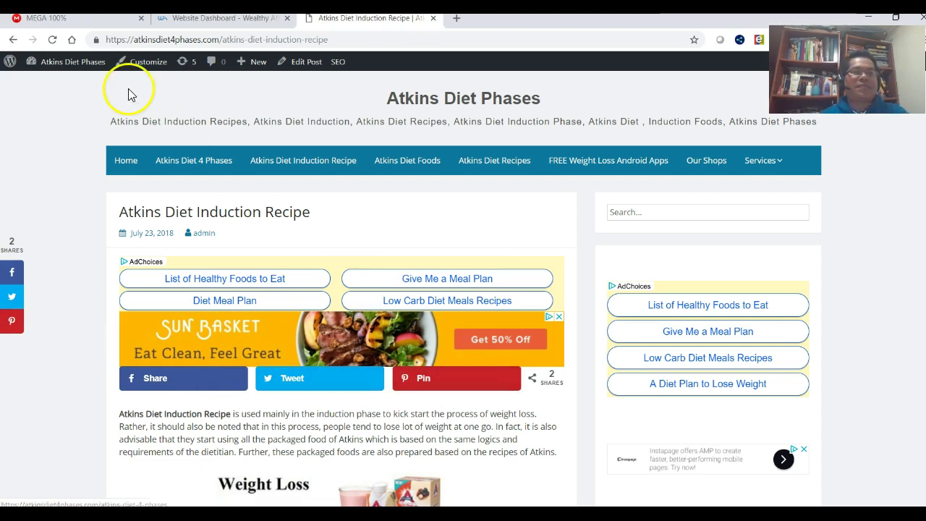
mouse_move(53, 72)
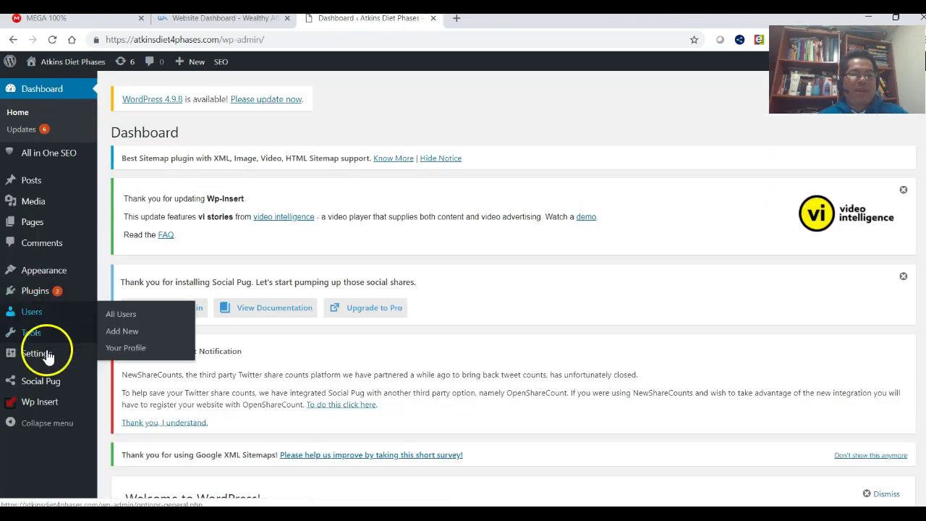
mouse_move(47, 387)
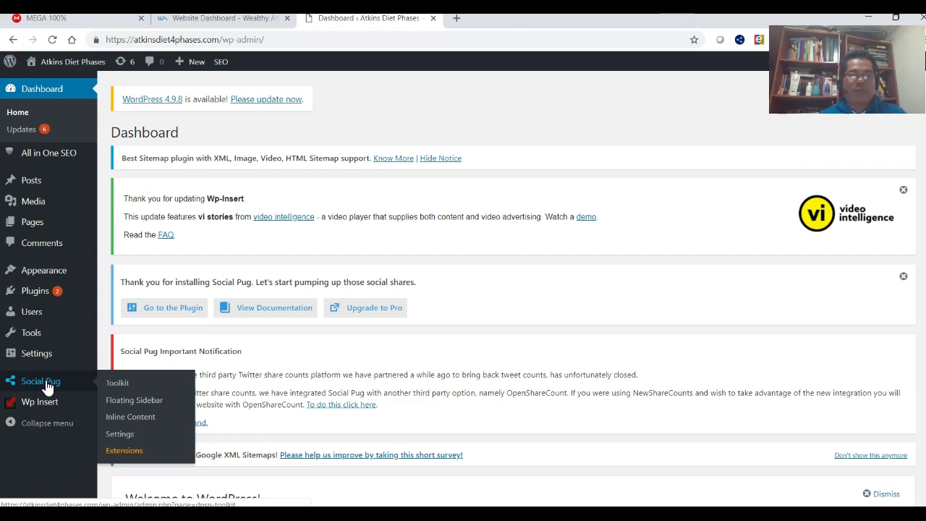
left_click(46, 383)
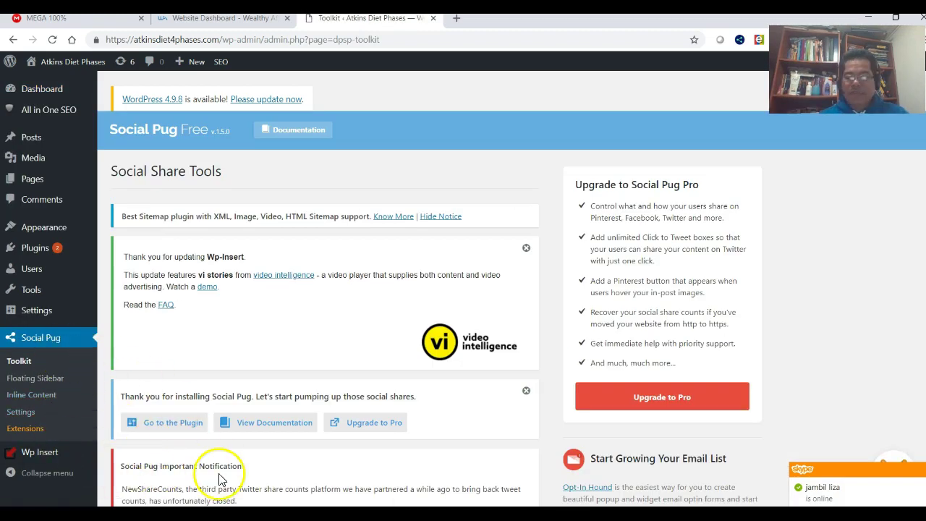
scroll(221, 479, "down", 4)
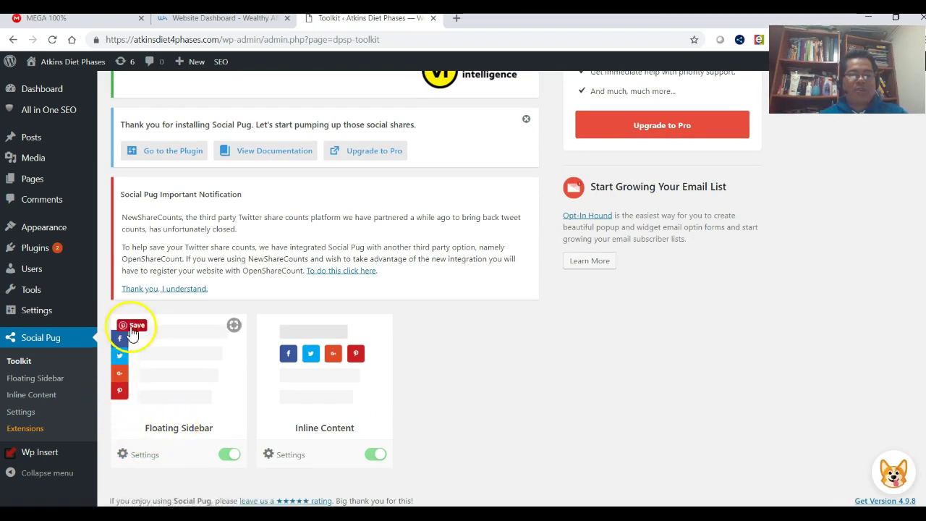
- Open the Floating Sidebar settings and add Google+ and LinkedIn to its social networks
left_click(137, 455)
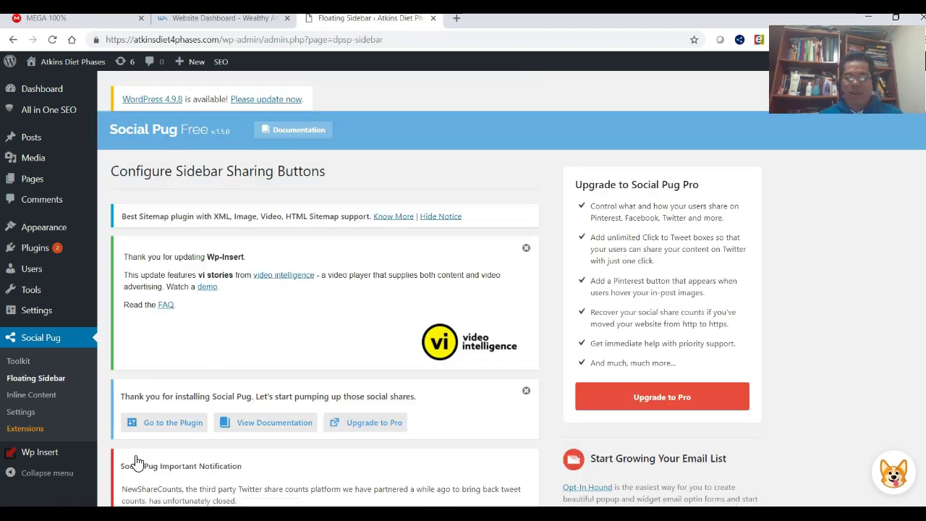
scroll(138, 462, "down", 5)
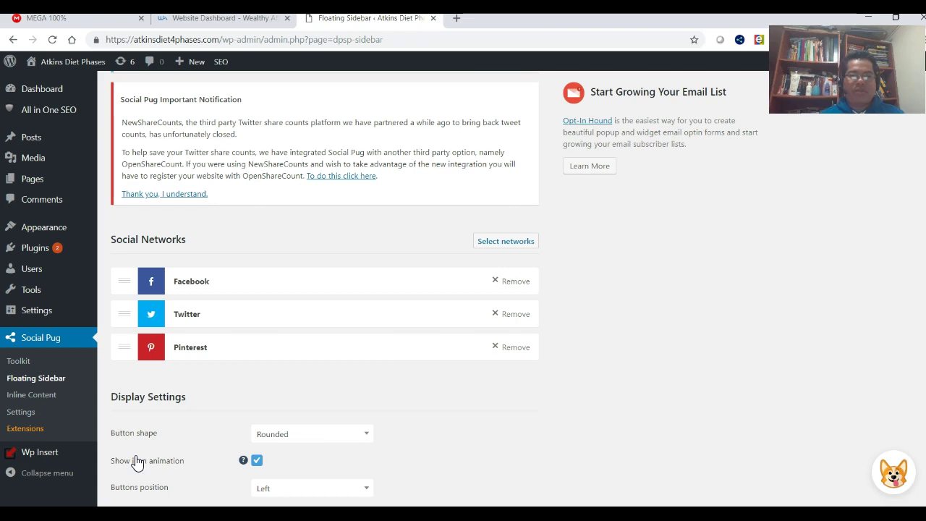
left_click(531, 247)
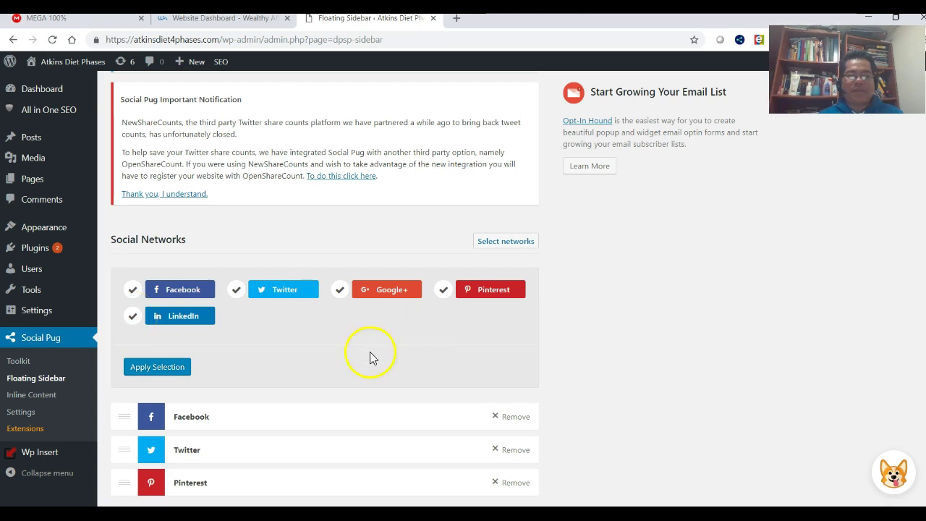
left_click(158, 367)
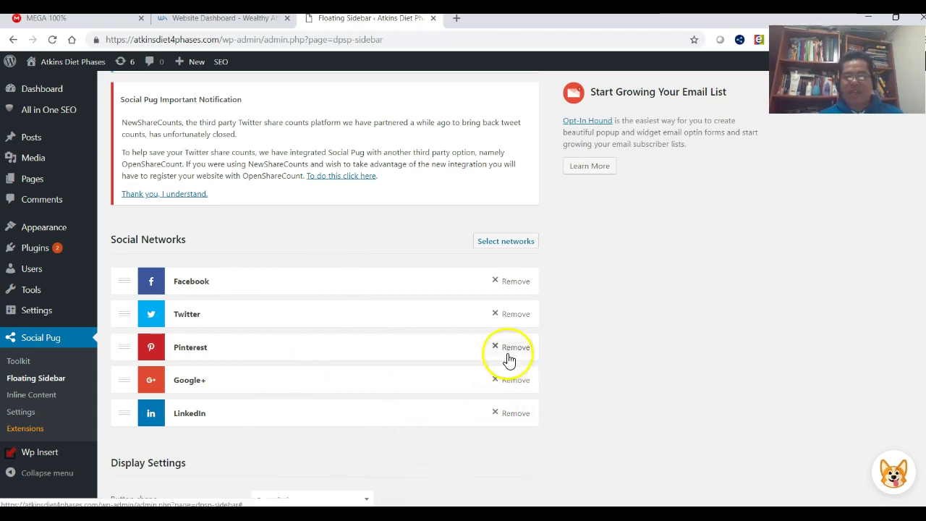
- Try the Rectangular button shape for the floating sidebar and set the shape back to Rounded
scroll(629, 375, "down", 4)
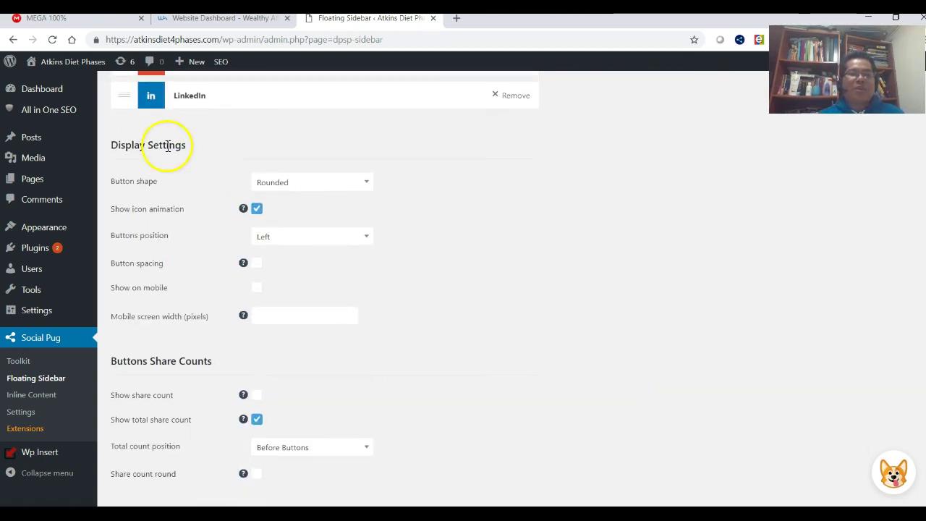
left_click(269, 187)
left_click(276, 202)
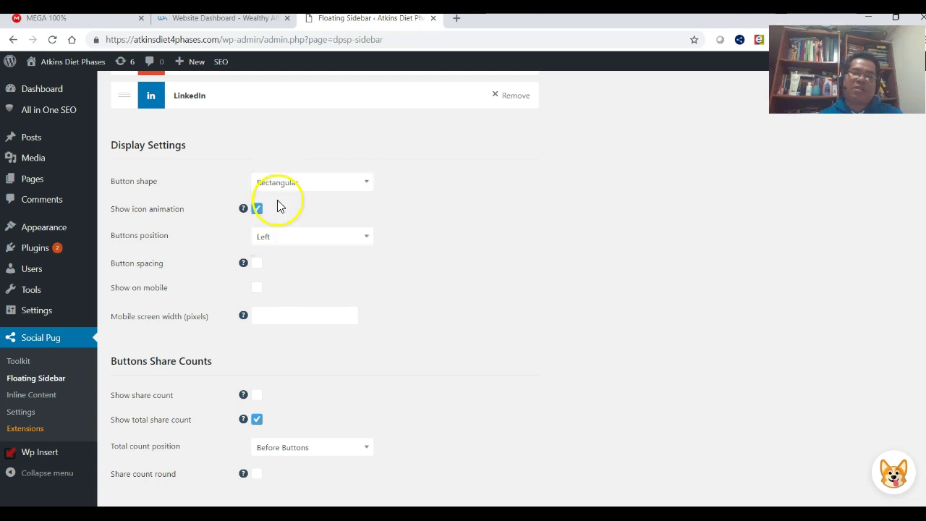
left_click(279, 185)
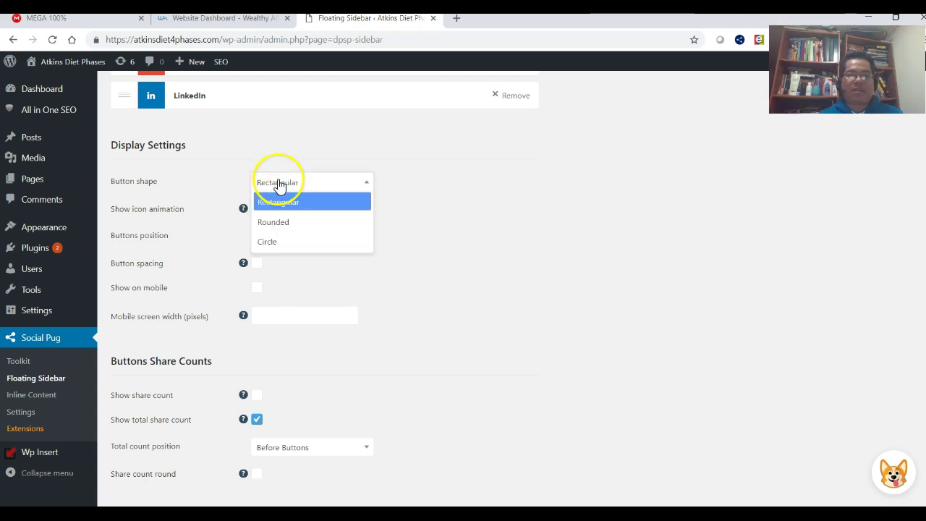
left_click(283, 228)
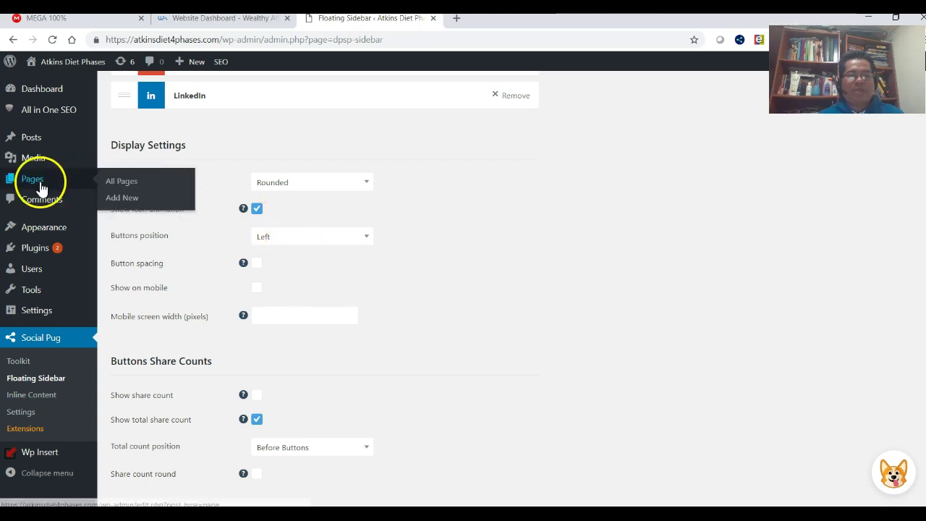
- Keep the sidebar's buttons position at Left and enable Button spacing and Show on mobile
left_click(305, 241)
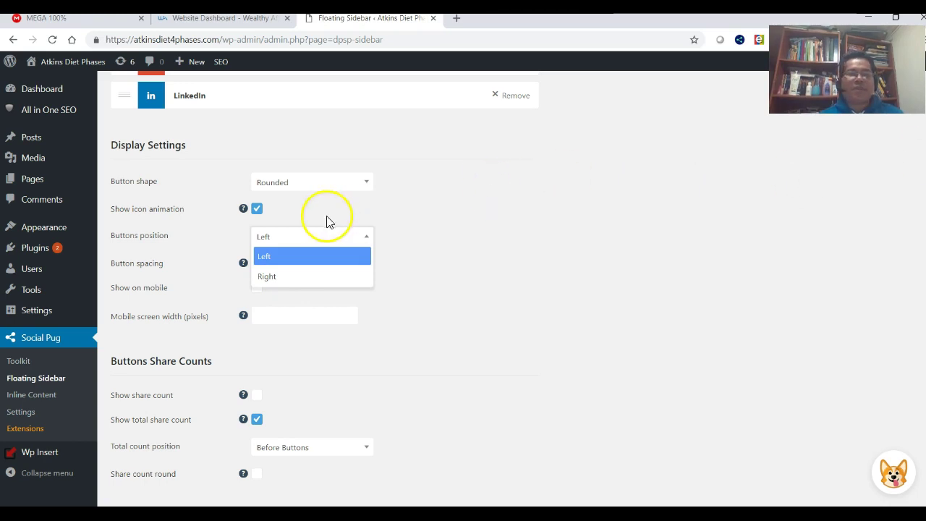
left_click(287, 246)
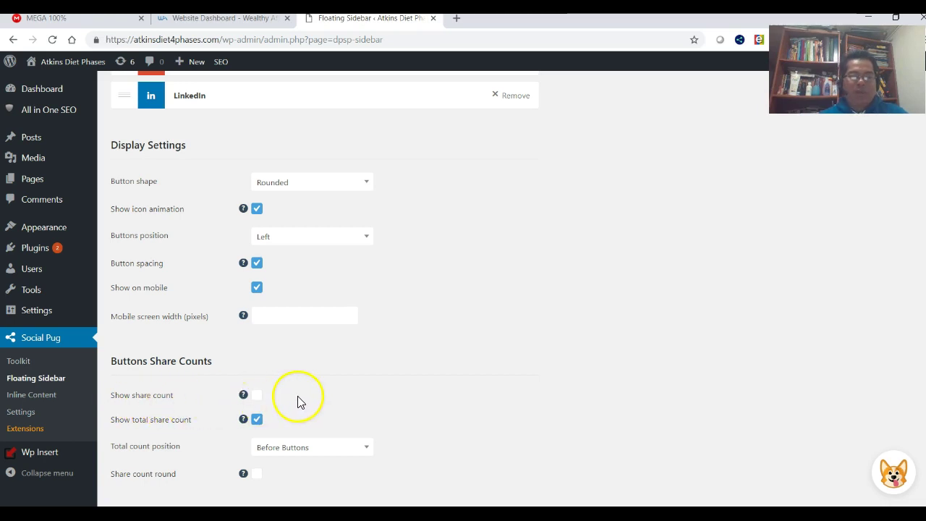
- Set the floating sidebar's total count position to After Buttons and save the sidebar changes
scroll(300, 402, "down", 3)
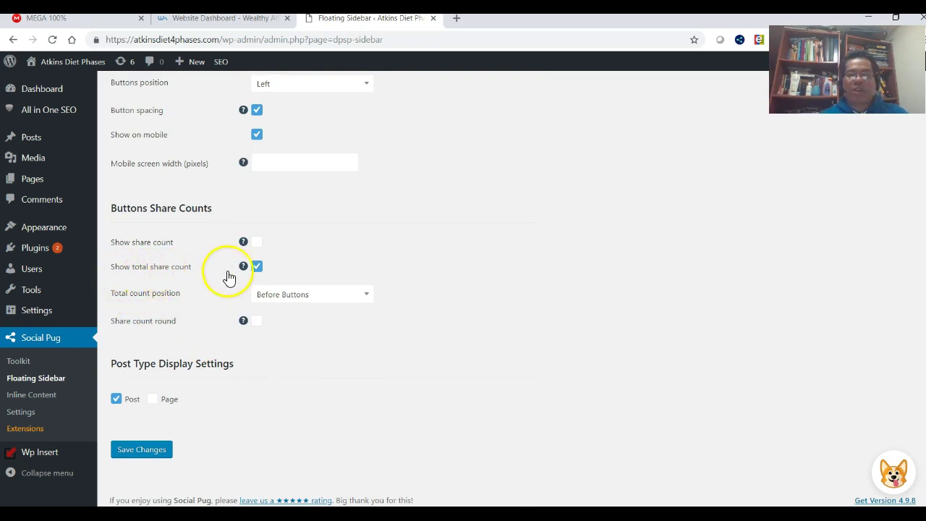
left_click(301, 303)
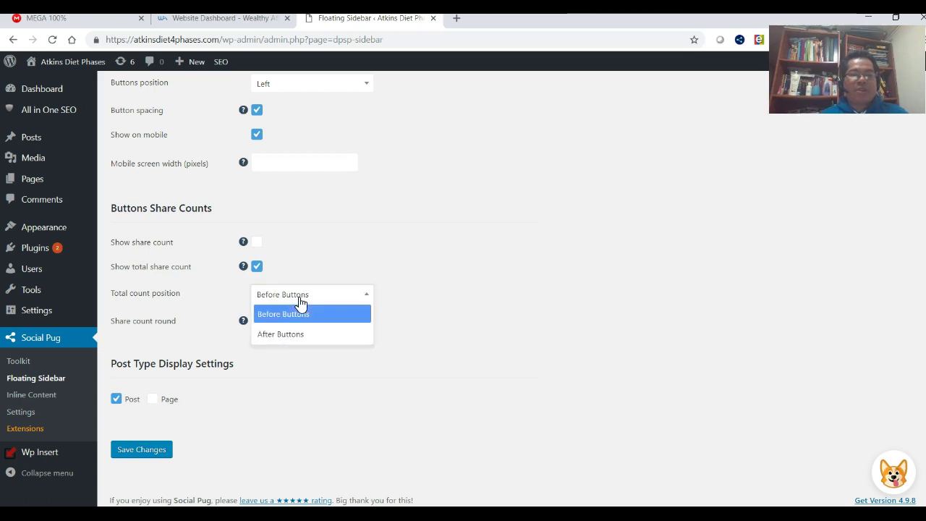
left_click(298, 341)
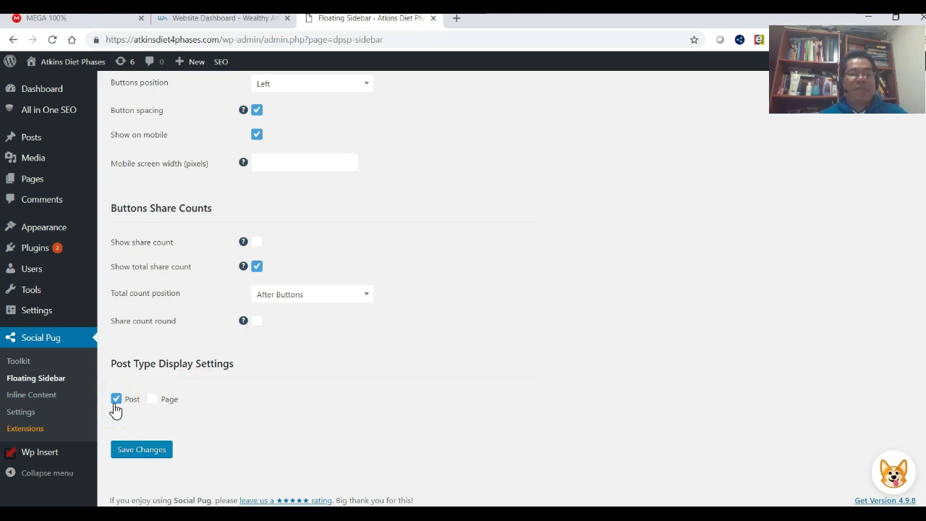
left_click(152, 402)
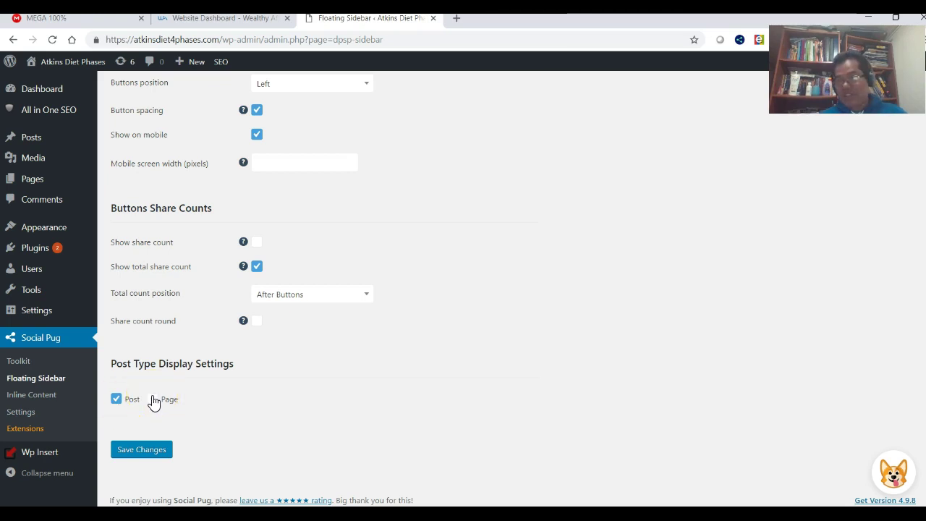
left_click(138, 451)
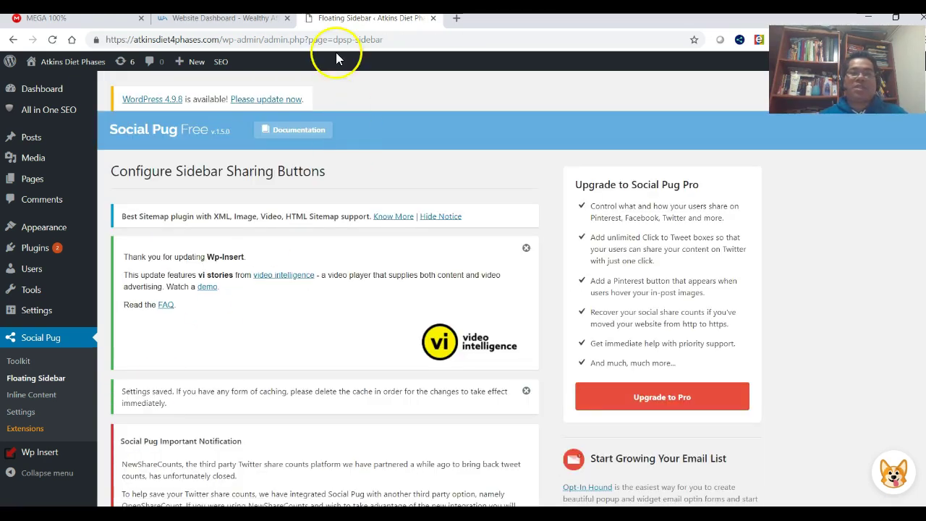
- Visit the live site and open the Atkins Diet 4 Phases post to check its floating sidebar share buttons
mouse_move(47, 62)
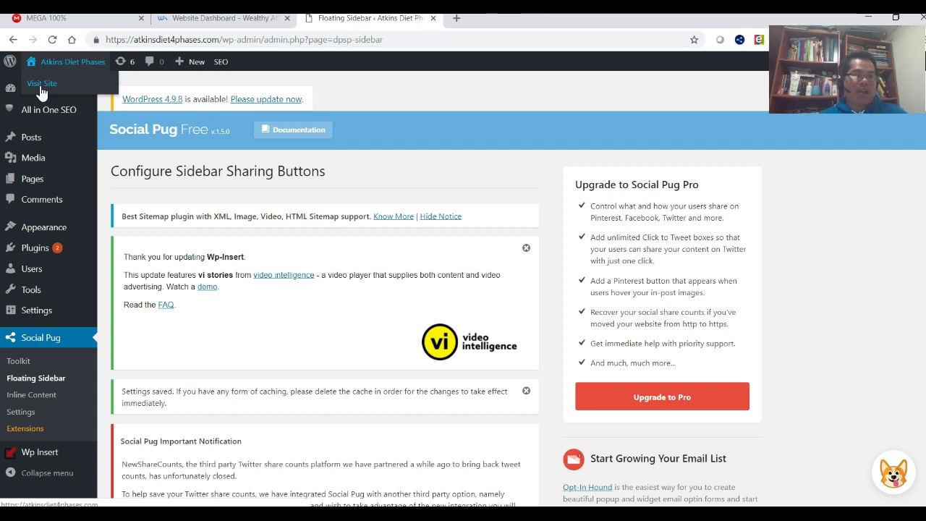
left_click(42, 86)
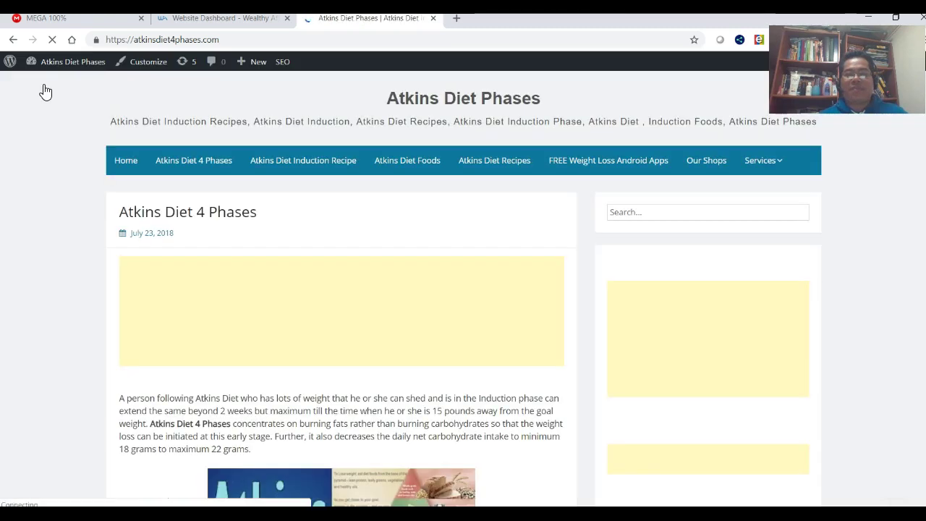
left_click(140, 173)
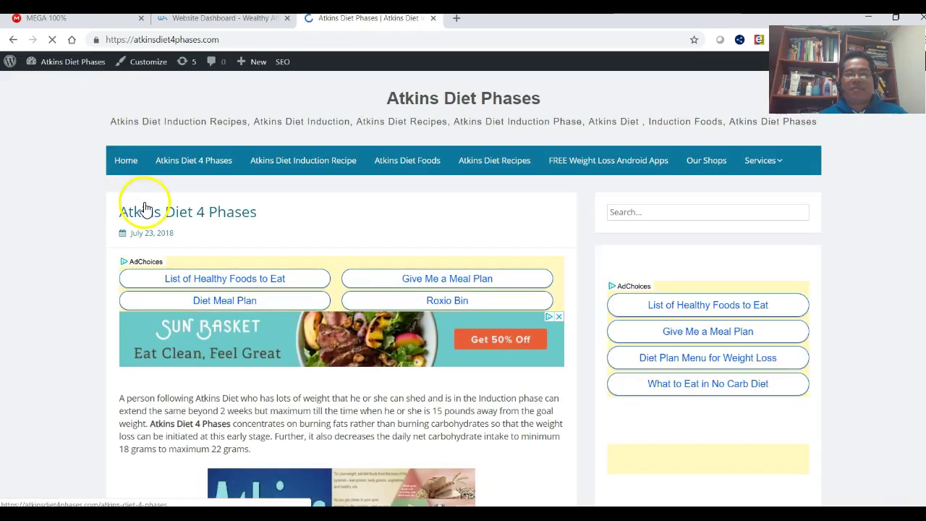
left_click(201, 167)
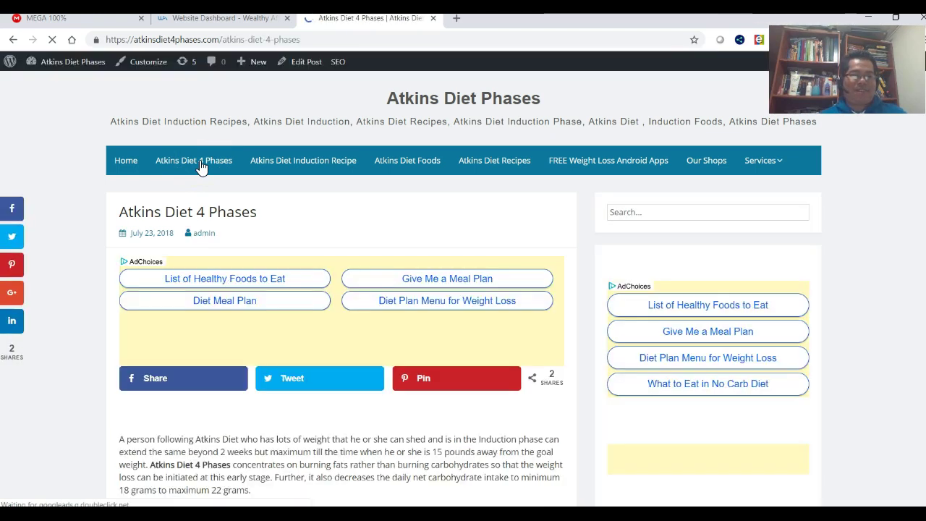
left_click(70, 224)
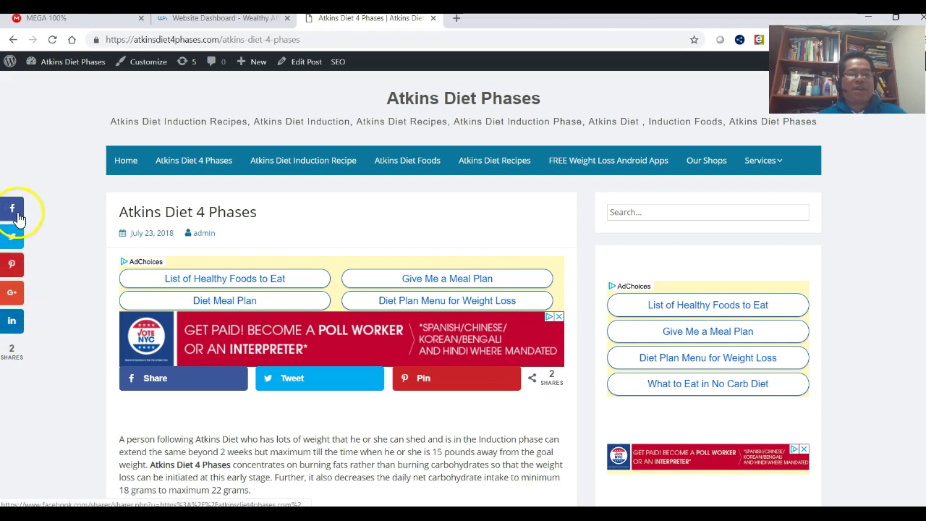
- Share the Atkins Diet 4 Phases post on Twitter and LinkedIn with the floating sidebar buttons
left_click(16, 241)
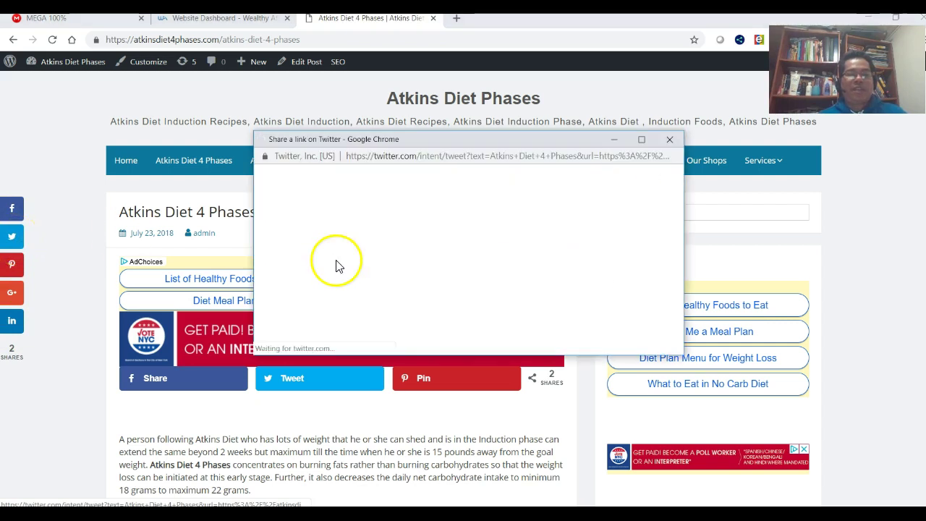
left_click(638, 284)
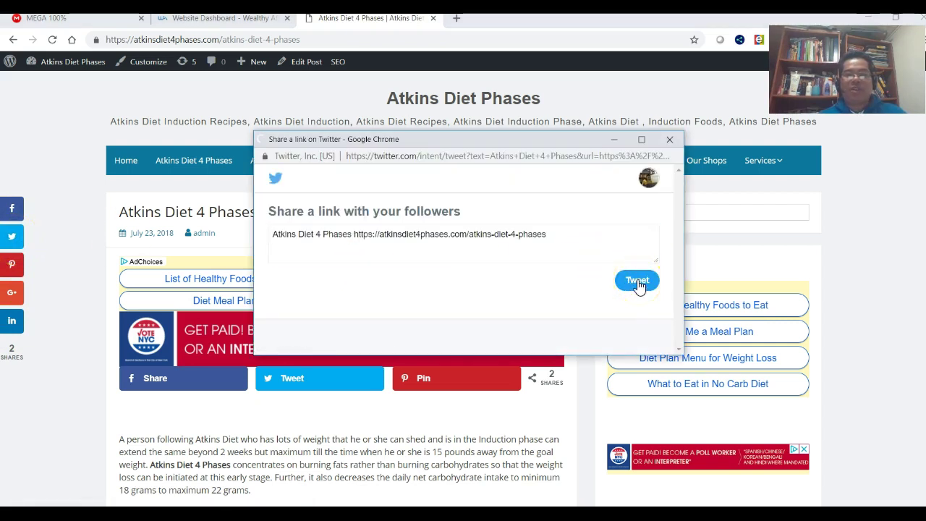
left_click(296, 293)
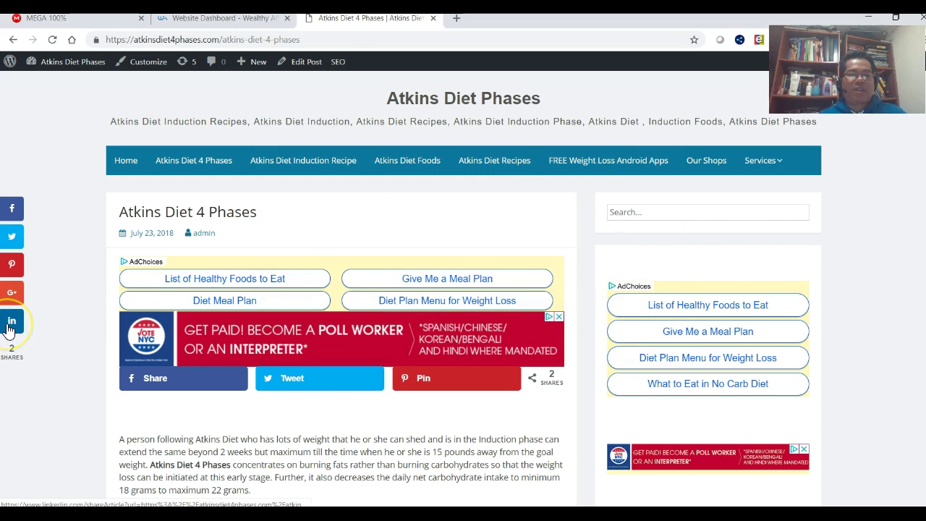
left_click(10, 323)
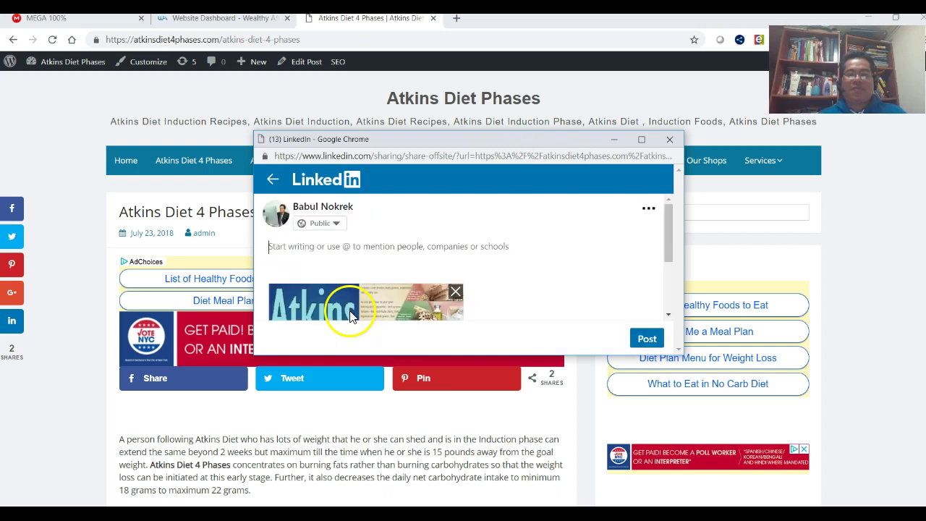
left_click(660, 340)
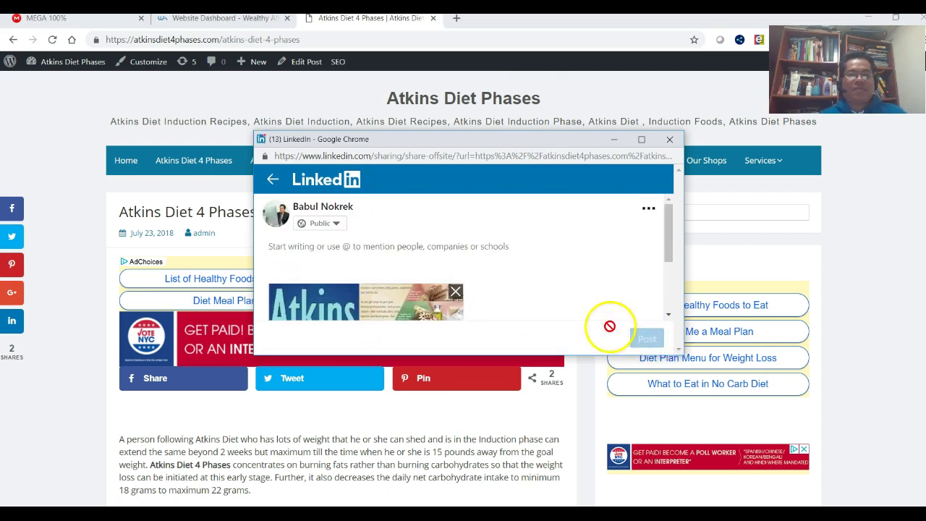
- Share the post on Facebook to the managed page ABillionDollarInfoDotCom with the floating sidebar button
left_click(12, 211)
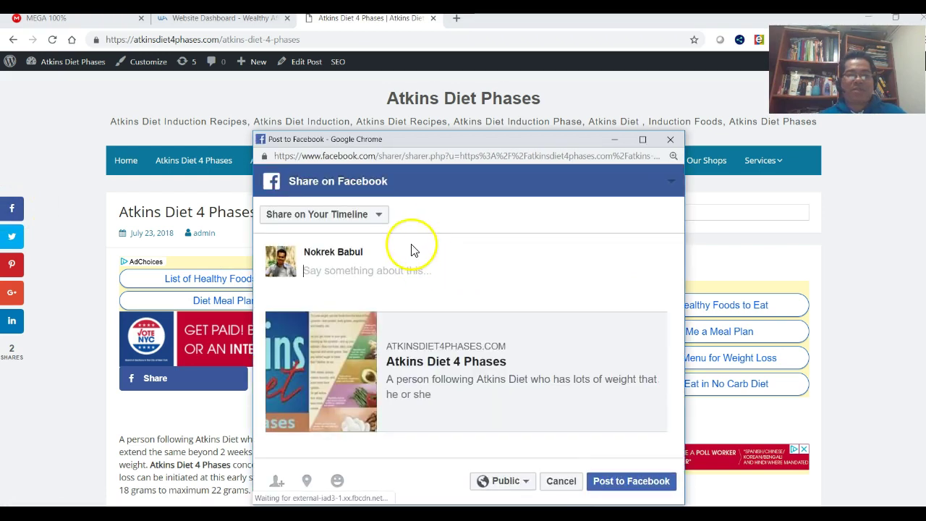
left_click(374, 220)
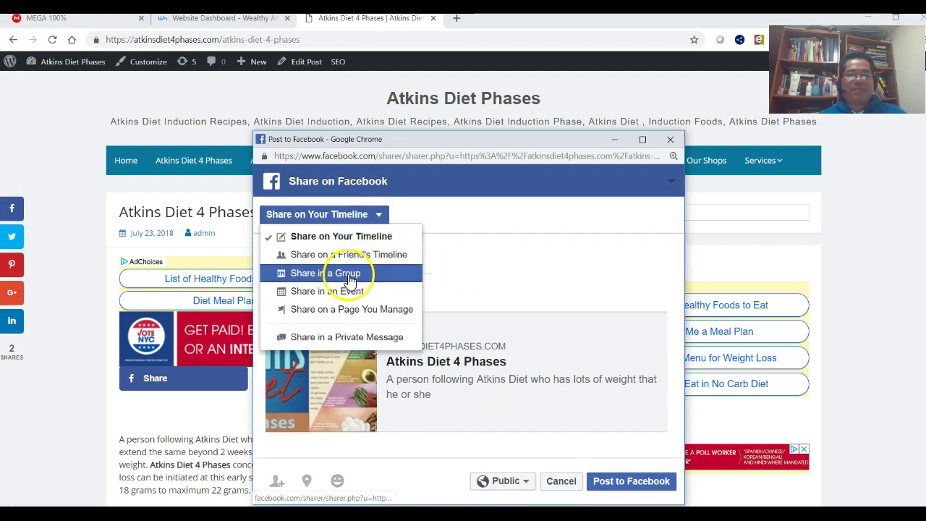
left_click(358, 312)
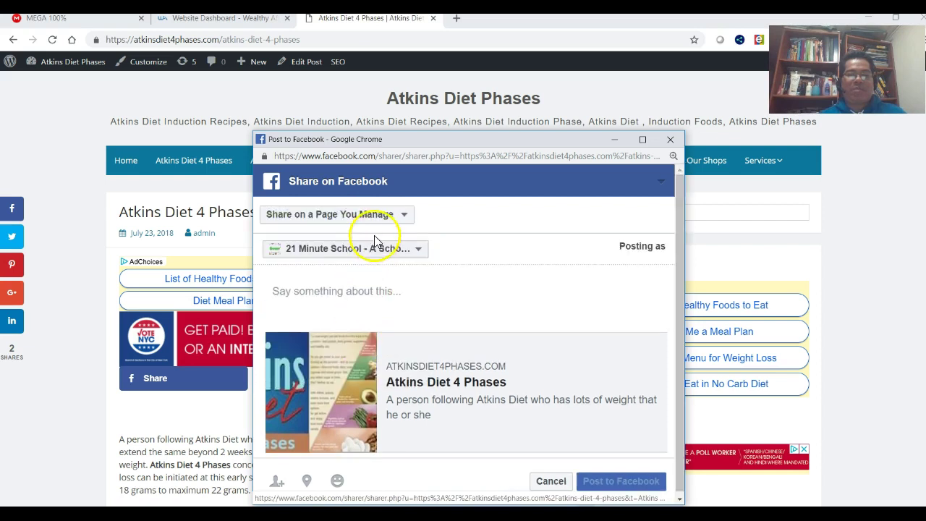
left_click(414, 259)
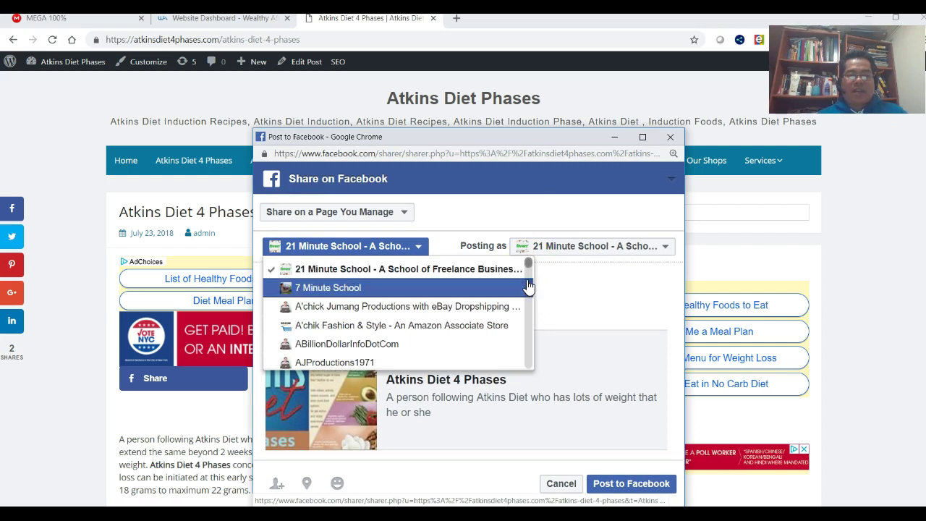
left_click(367, 345)
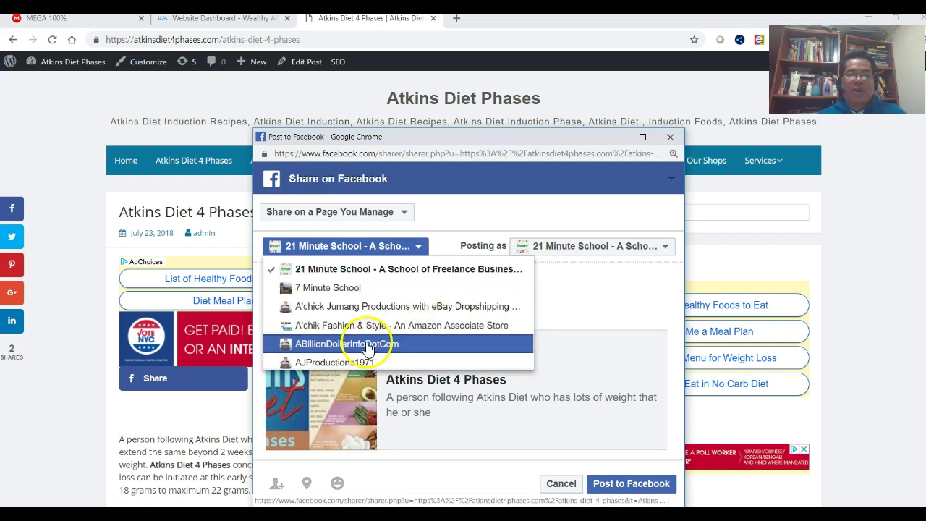
left_click(614, 484)
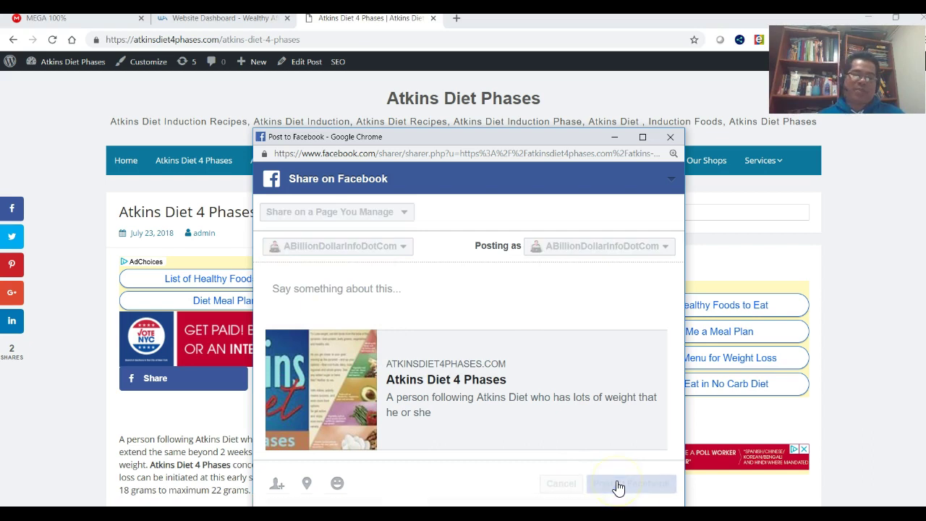
- Look through the Atkins Diet 4 Phases post down to its comment form to check the share buttons' placement
left_click(478, 393)
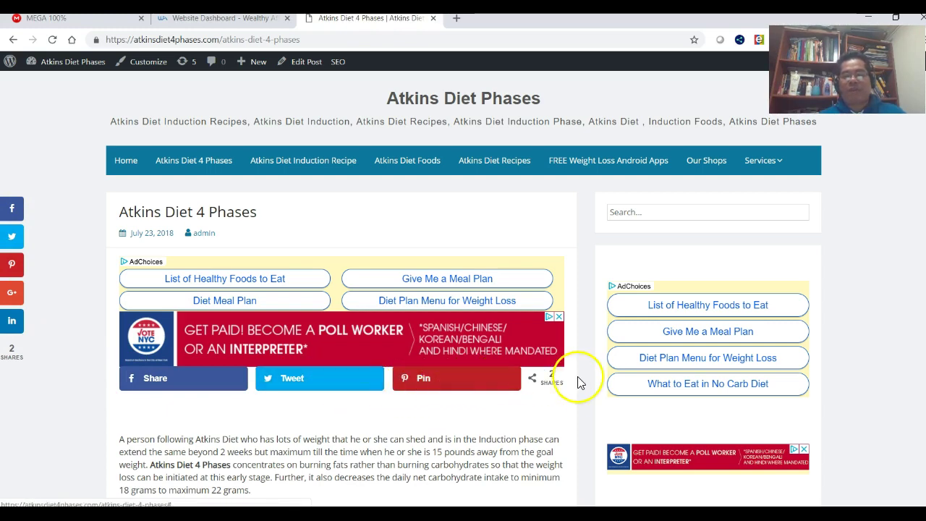
scroll(478, 399, "down", 1)
scroll(476, 398, "down", 20)
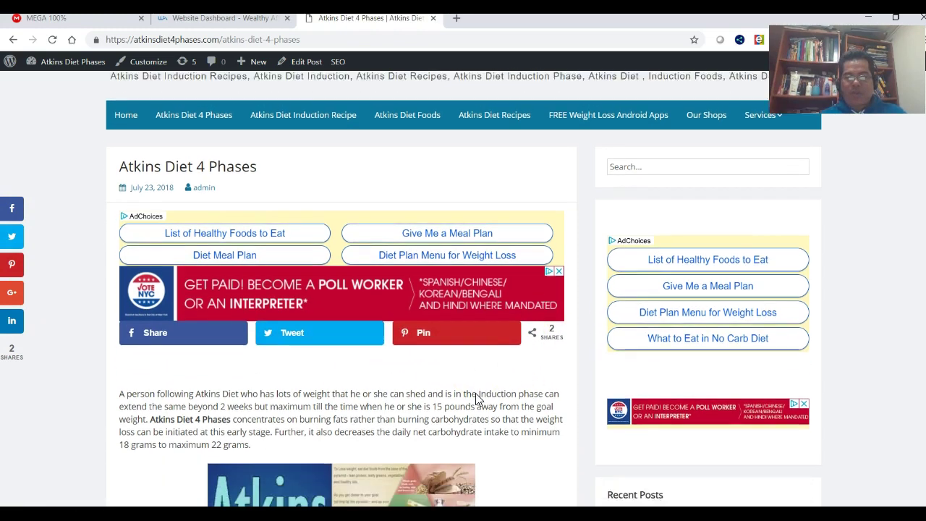
scroll(475, 394, "up", 3)
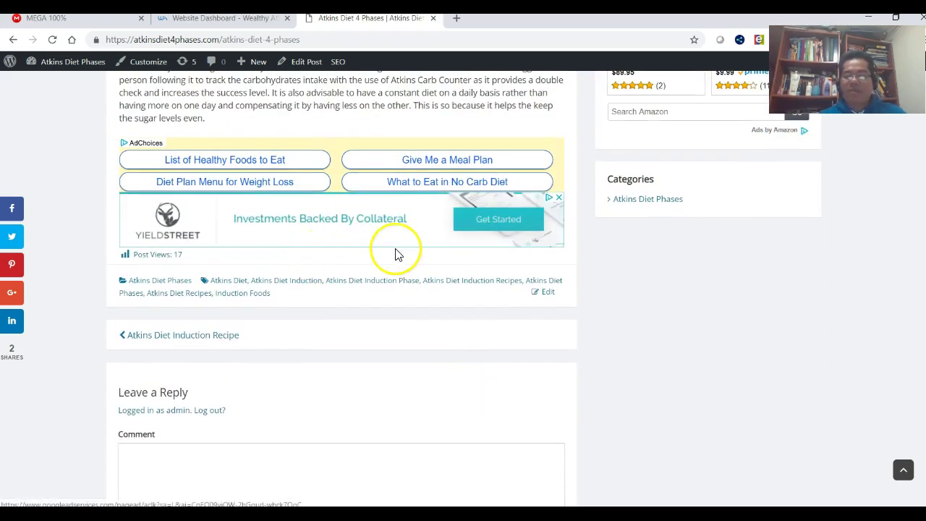
scroll(395, 254, "up", 18)
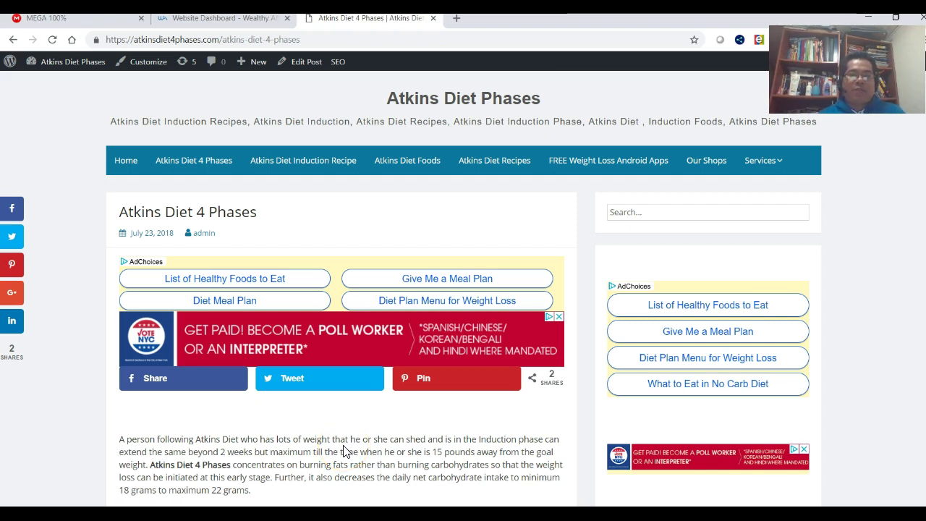
- Return to the site's admin dashboard and open the Inline Content settings in the Social Pug toolkit
mouse_move(44, 62)
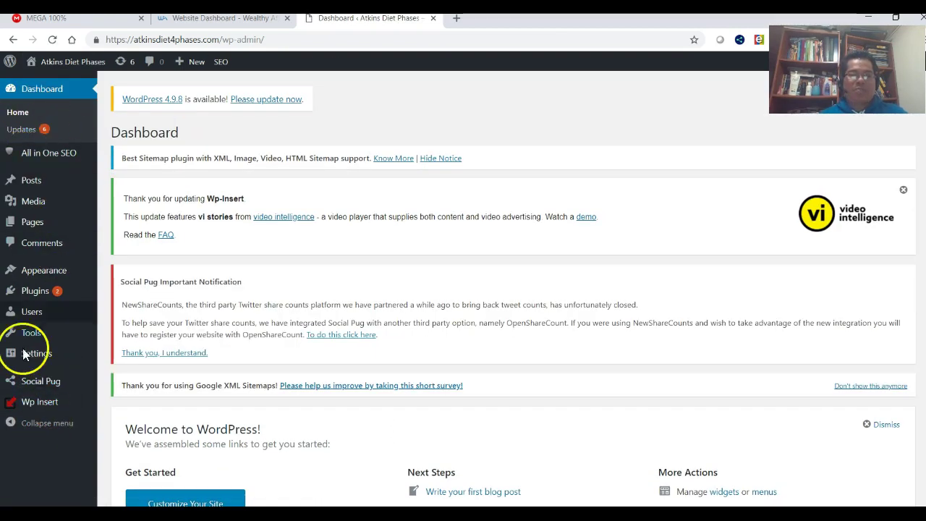
mouse_move(190, 65)
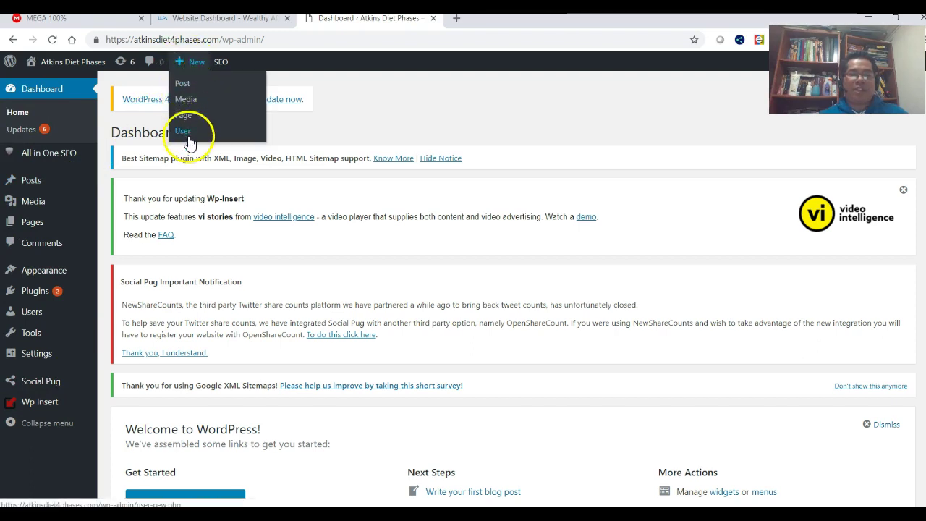
left_click(44, 388)
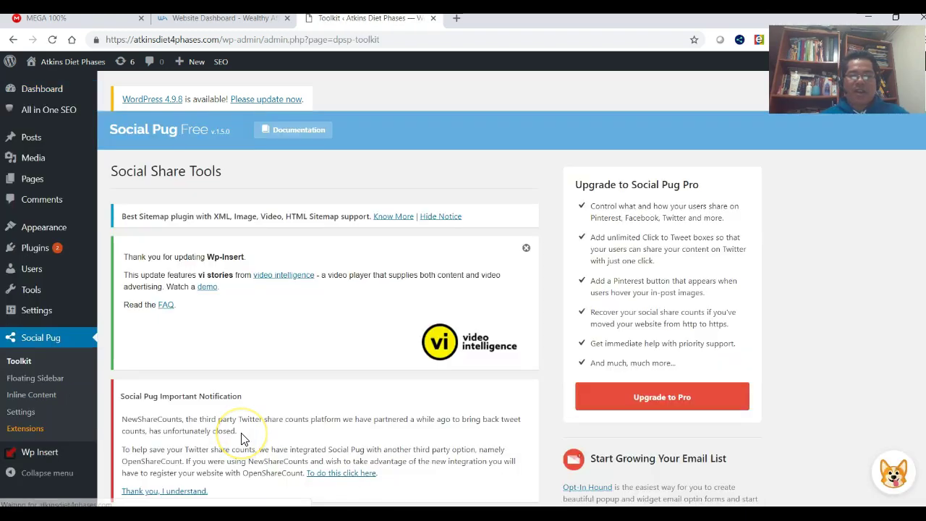
scroll(243, 439, "down", 3)
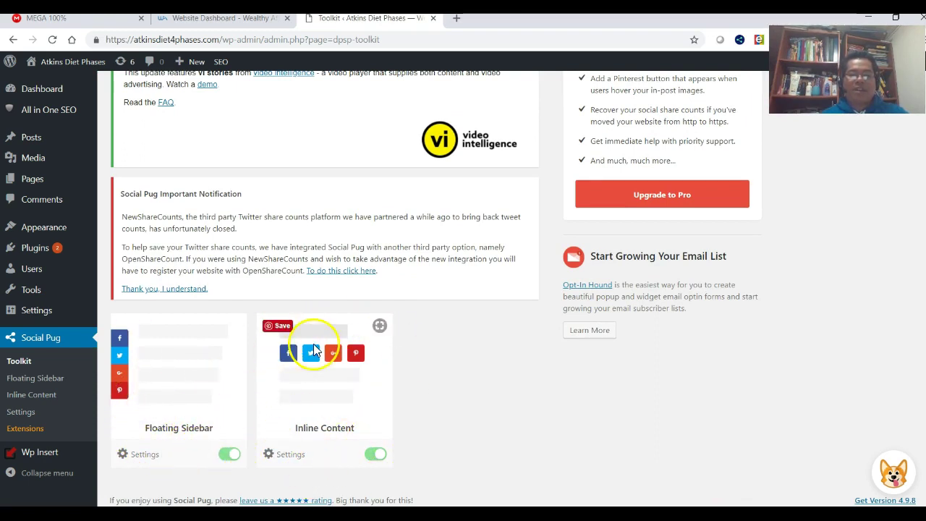
left_click(288, 456)
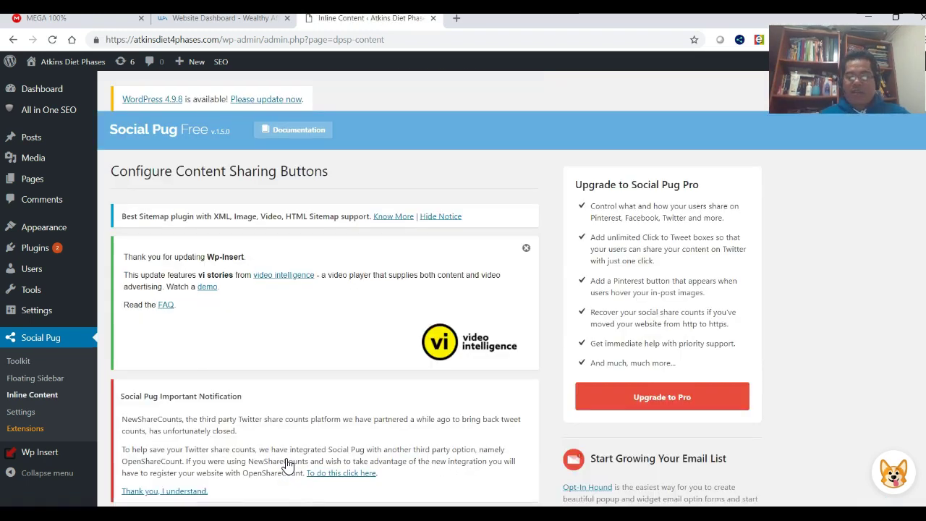
- Add Google+ and LinkedIn to the inline content's social networks and apply the selection
scroll(288, 466, "down", 7)
scroll(288, 465, "up", 3)
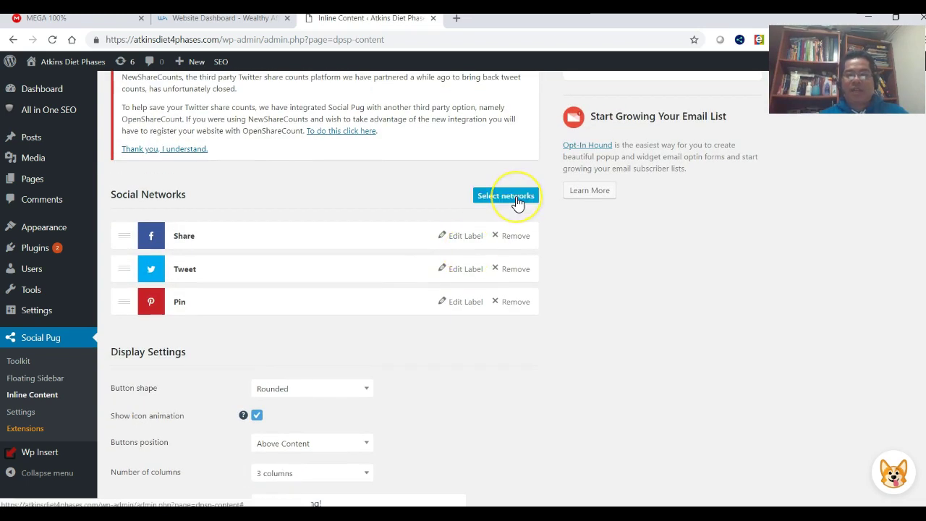
left_click(517, 201)
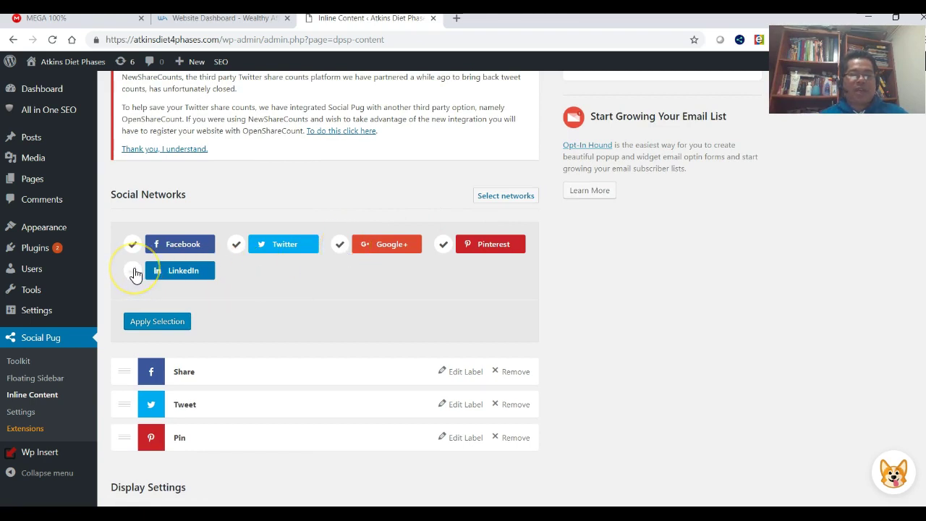
left_click(148, 326)
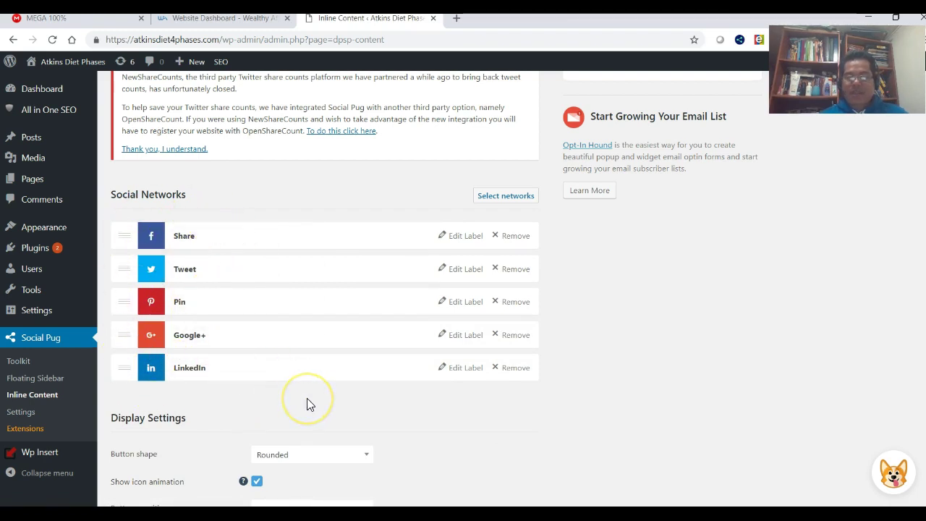
- Set the inline content's buttons position to Above and Below and its number of columns to 5 columns
scroll(307, 404, "down", 4)
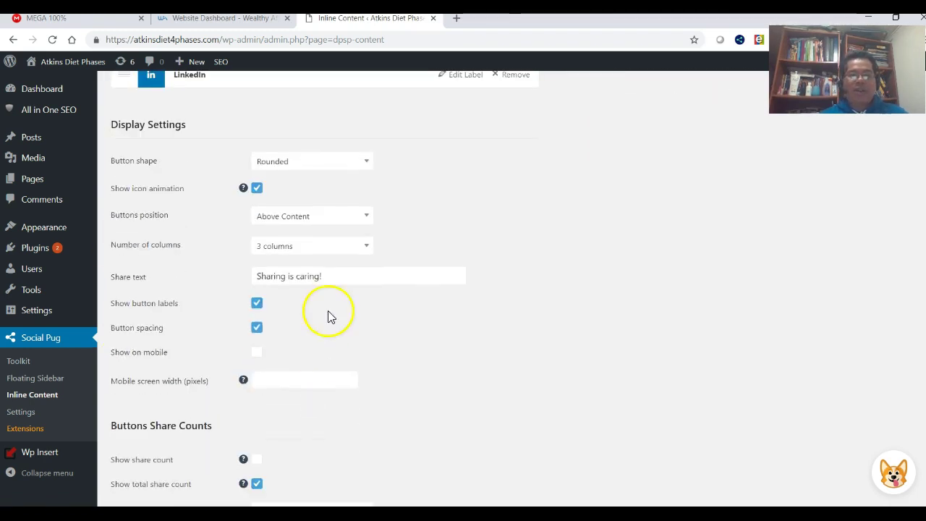
left_click(324, 223)
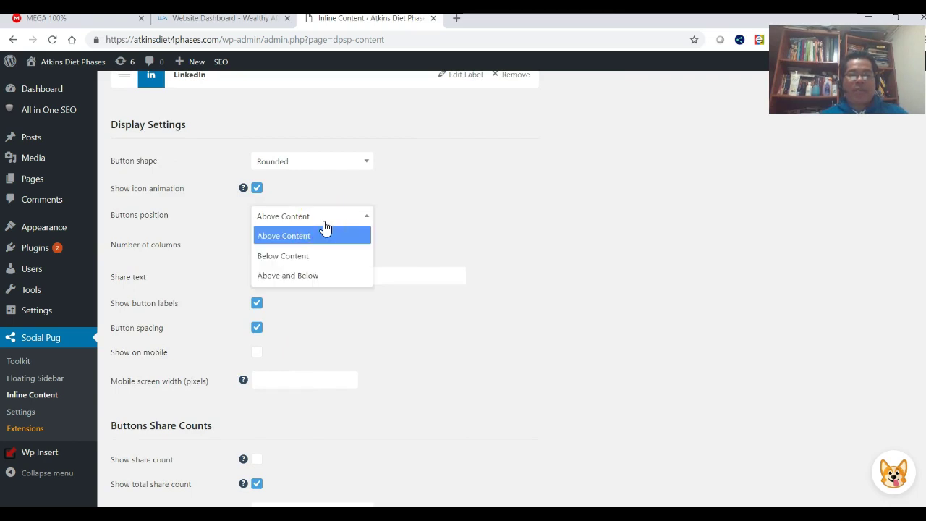
left_click_drag(314, 246, 312, 286)
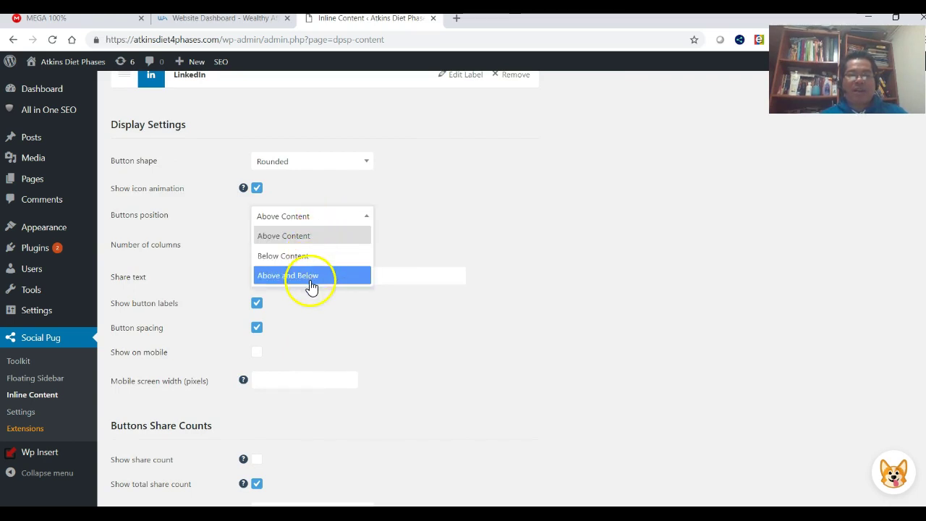
left_click(311, 284)
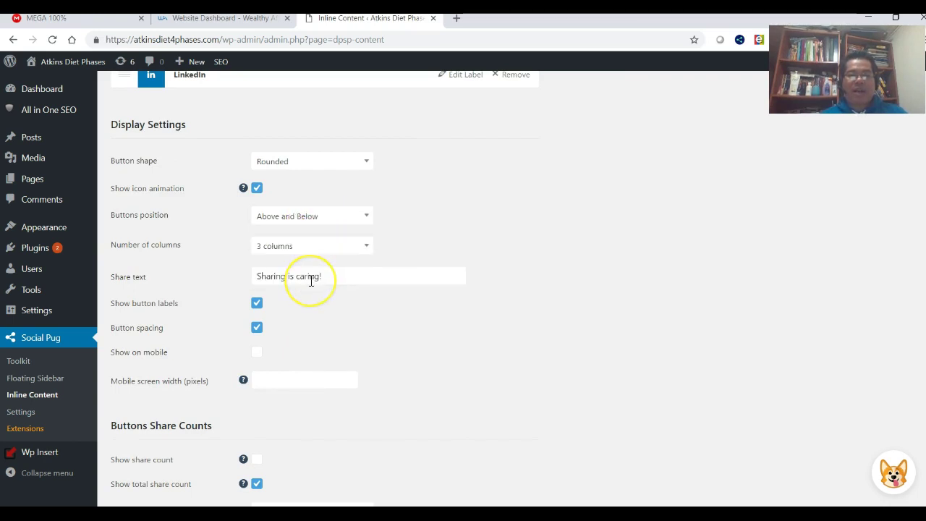
left_click(335, 217)
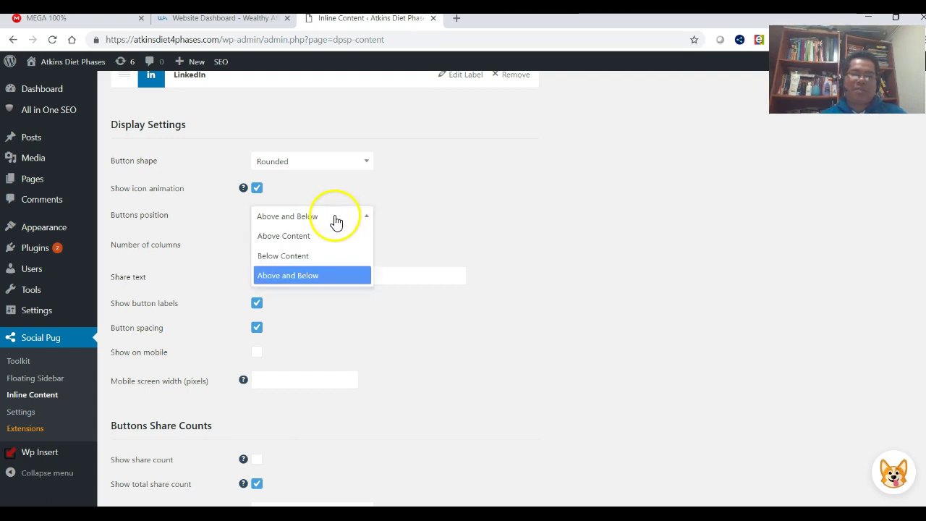
left_click(303, 276)
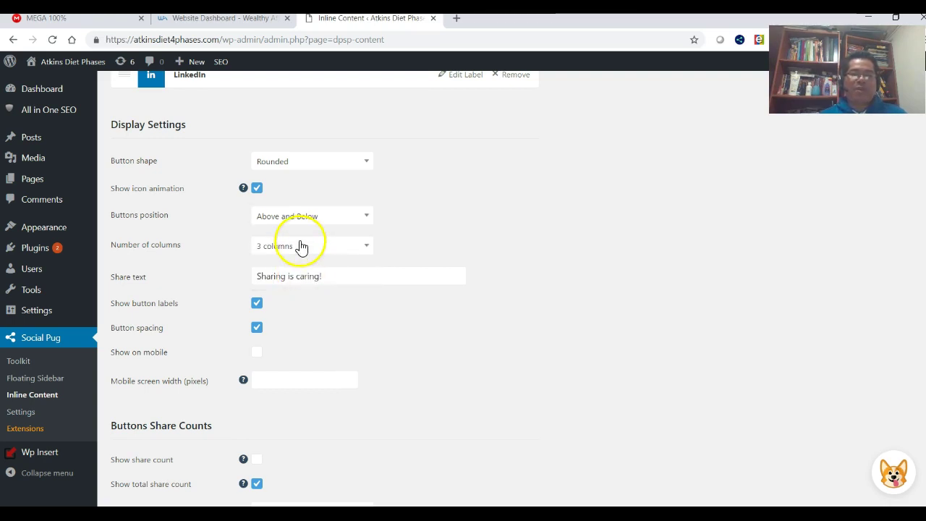
left_click(302, 247)
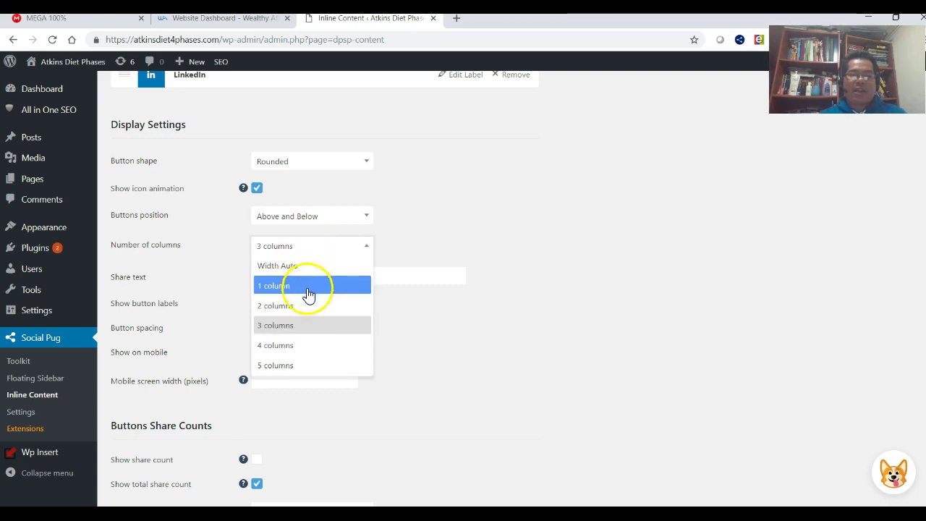
left_click(290, 371)
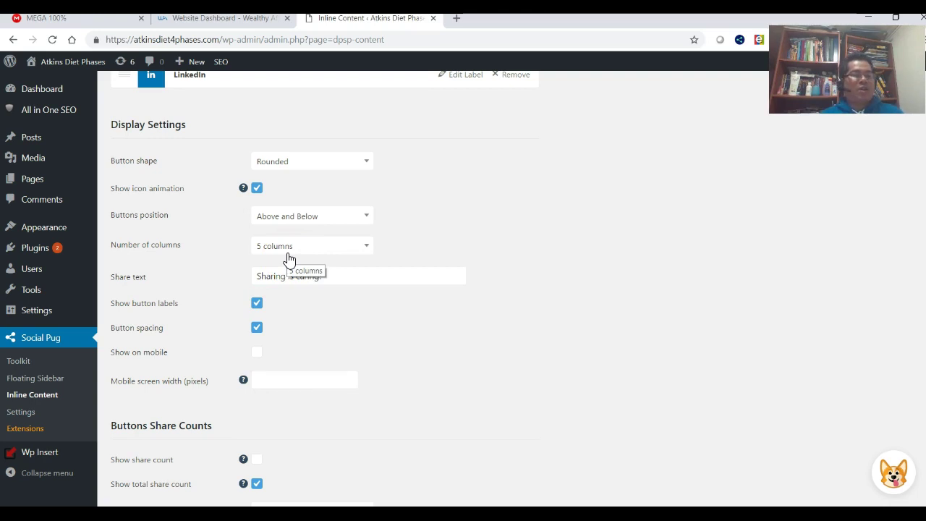
- Set the share text to "Sharing is caring! Please share with friends & family if you find this website useful" and enable Show on mobile
left_click(343, 275)
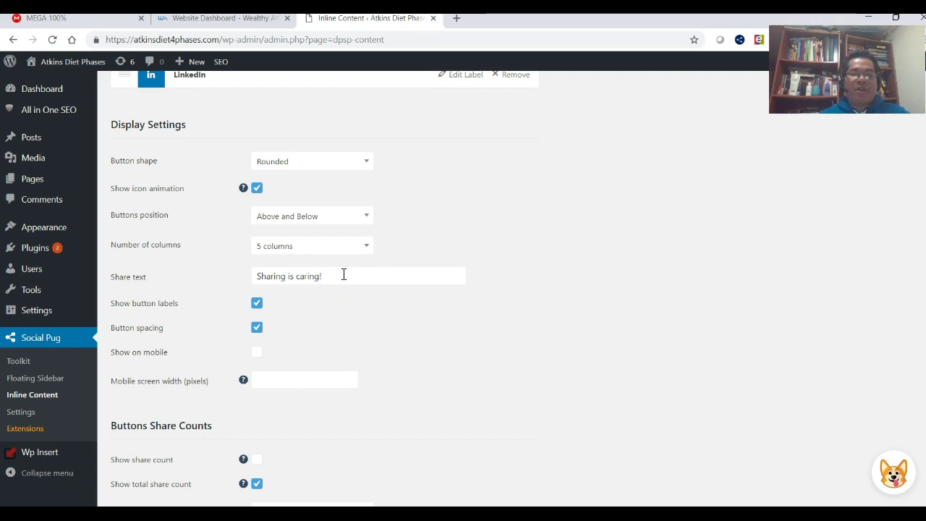
left_click(344, 275)
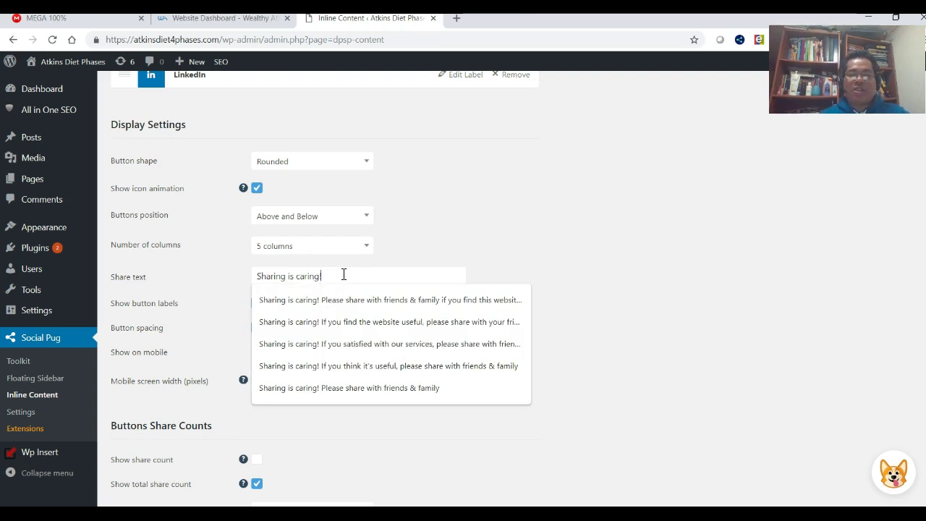
left_click(388, 302)
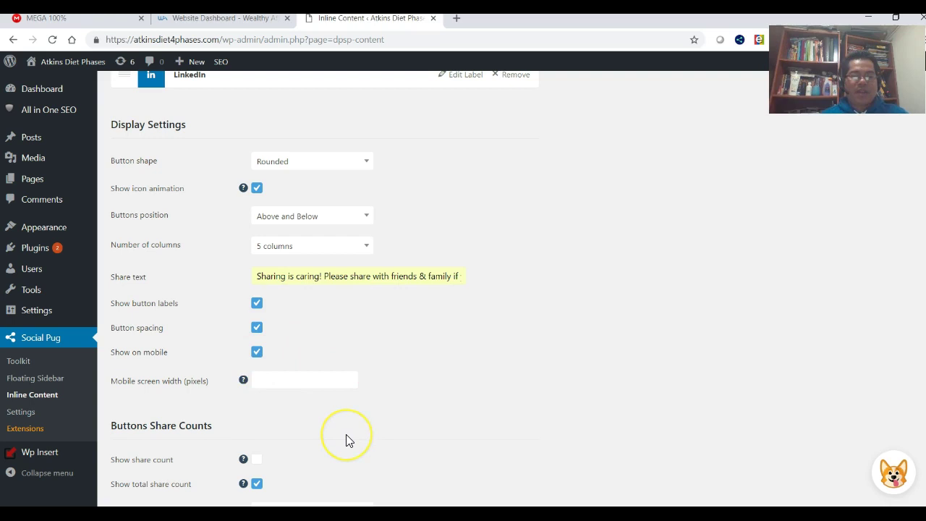
- Keep the total count position at After Buttons, enable the inline buttons on pages as well as posts, and save the changes
scroll(346, 436, "down", 3)
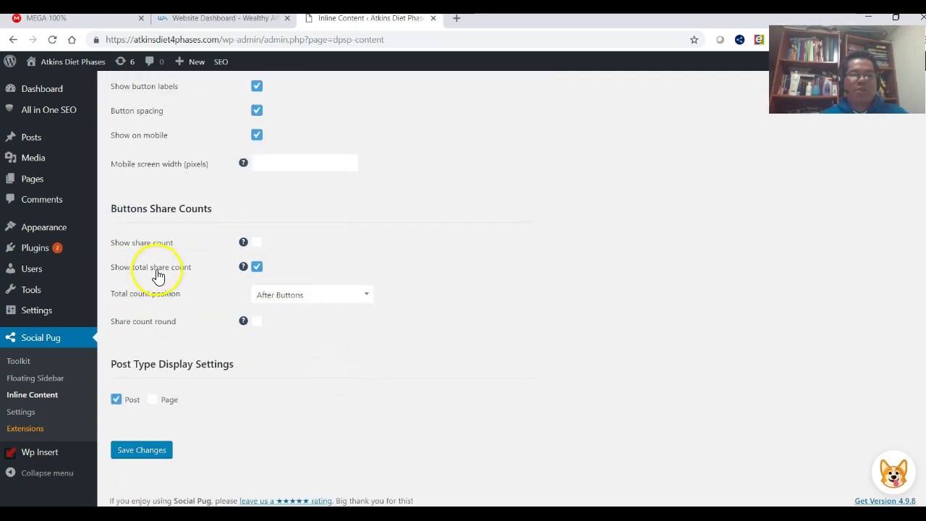
left_click(304, 296)
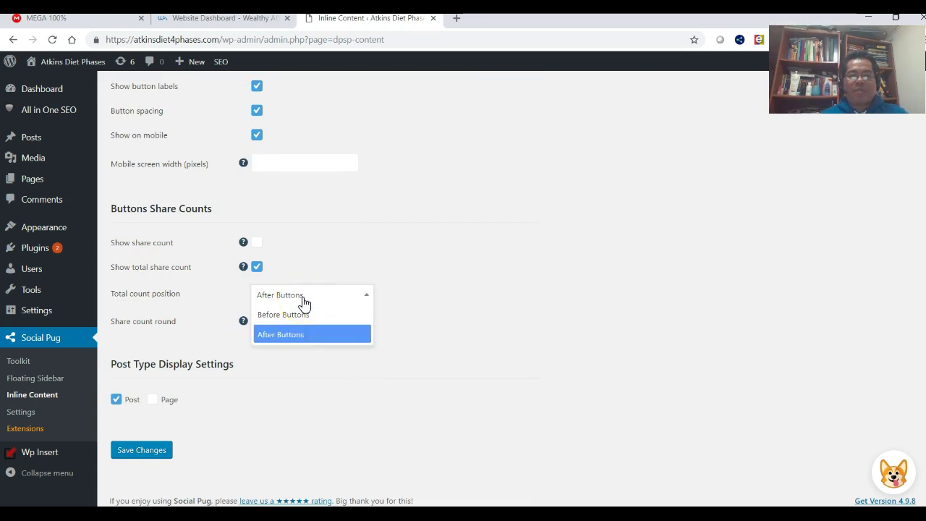
left_click(288, 336)
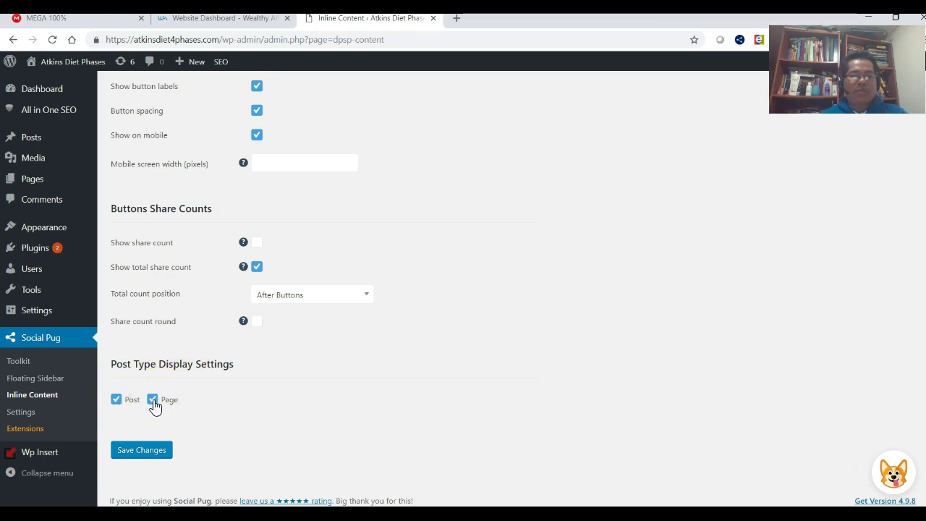
left_click(143, 456)
left_click(143, 457)
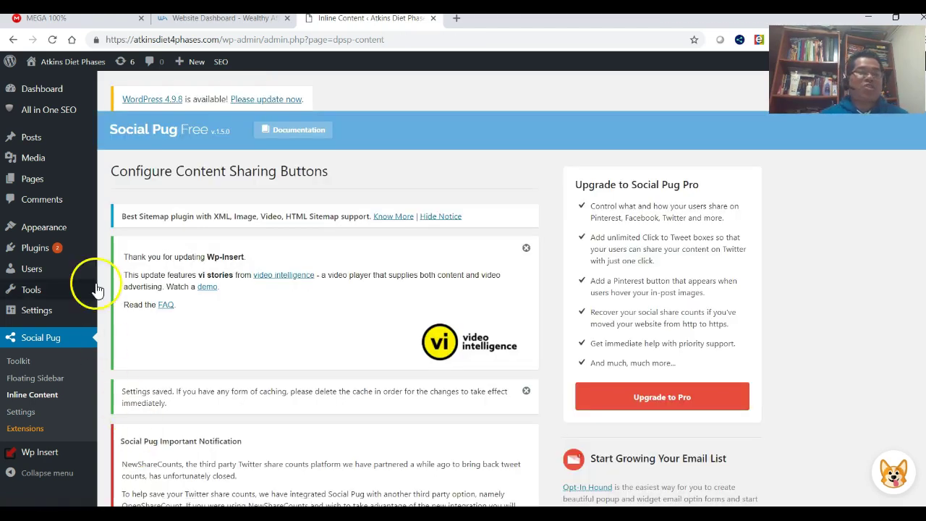
- Visit the live site and open the Atkins Diet Induction Recipe post to check the inline share buttons above the content
left_click(52, 69)
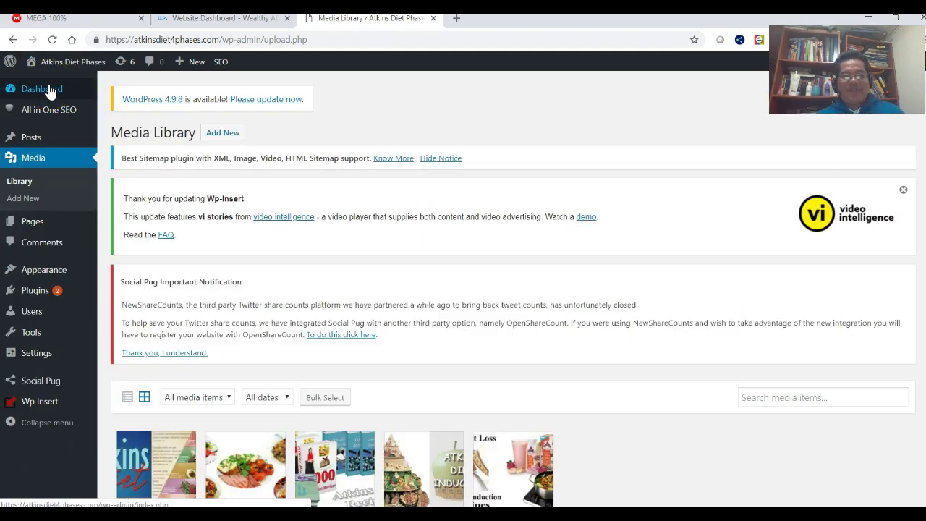
mouse_move(85, 72)
left_click(43, 83)
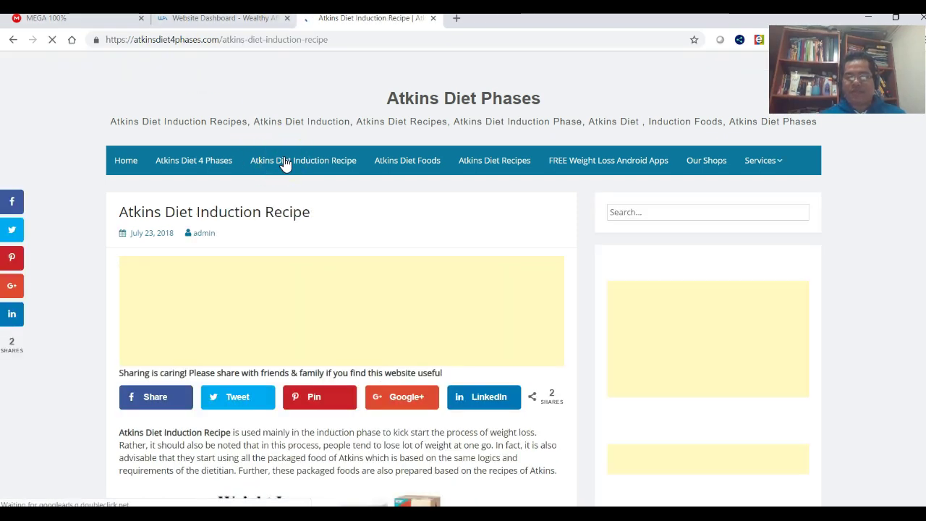
scroll(284, 163, "down", 2)
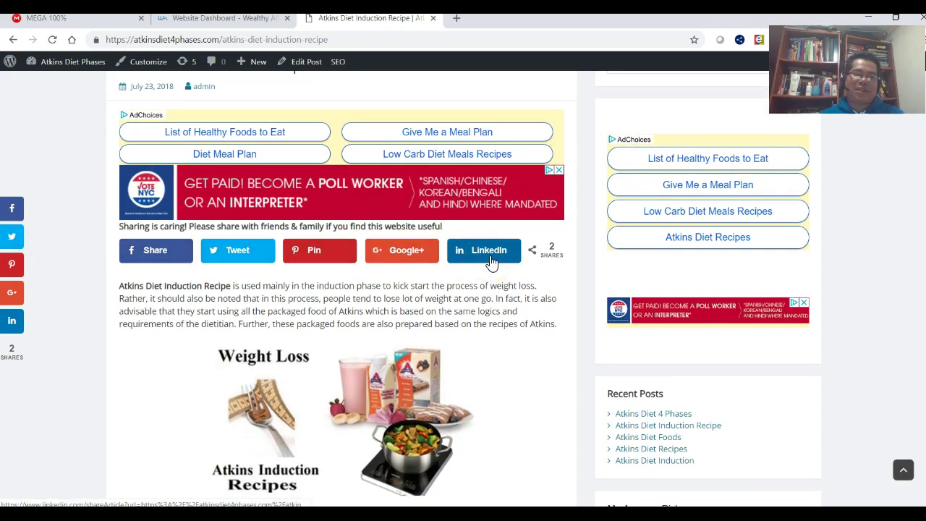
- Share the Atkins Diet Induction Recipe post publicly on Google+ with the inline content button
left_click(304, 475)
scroll(304, 475, "down", 1)
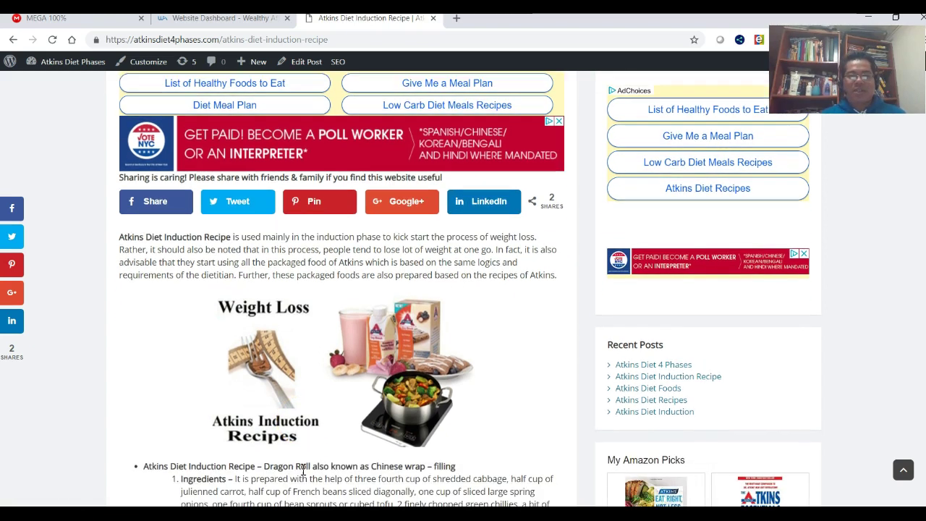
left_click(400, 202)
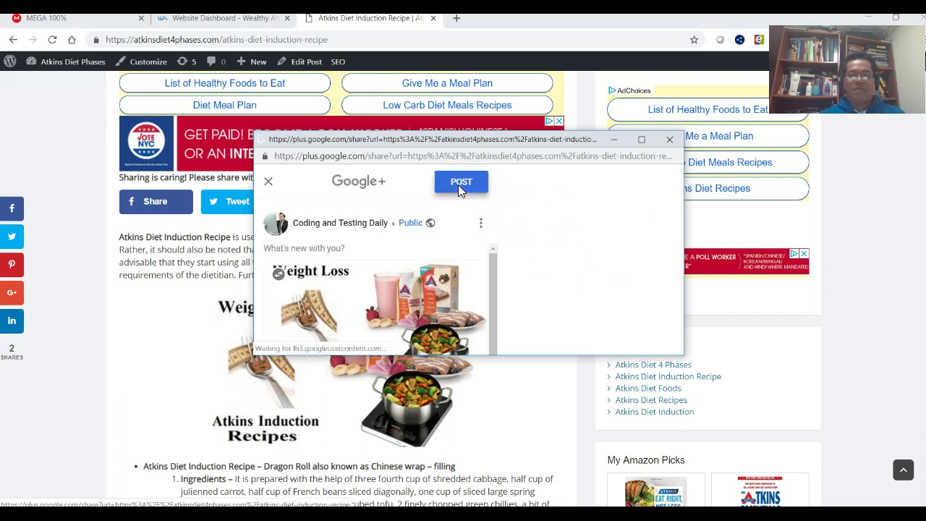
left_click(457, 185)
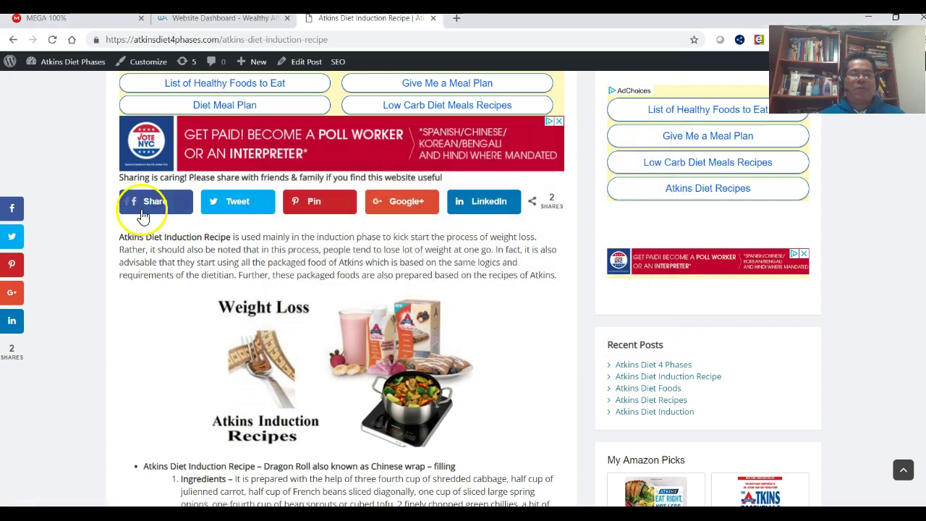
- Share the post on Facebook to the group Affiliate Marketing - Worldwide with the inline content button
left_click(150, 210)
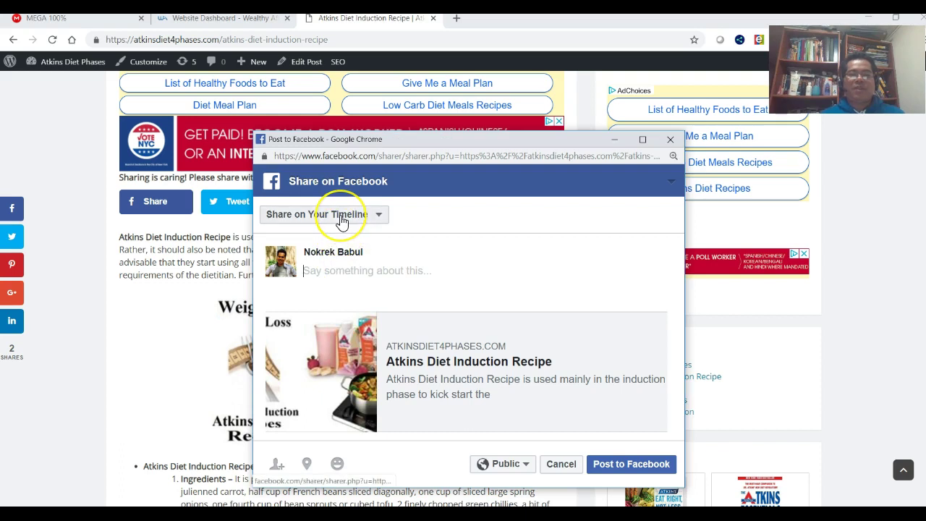
left_click(342, 217)
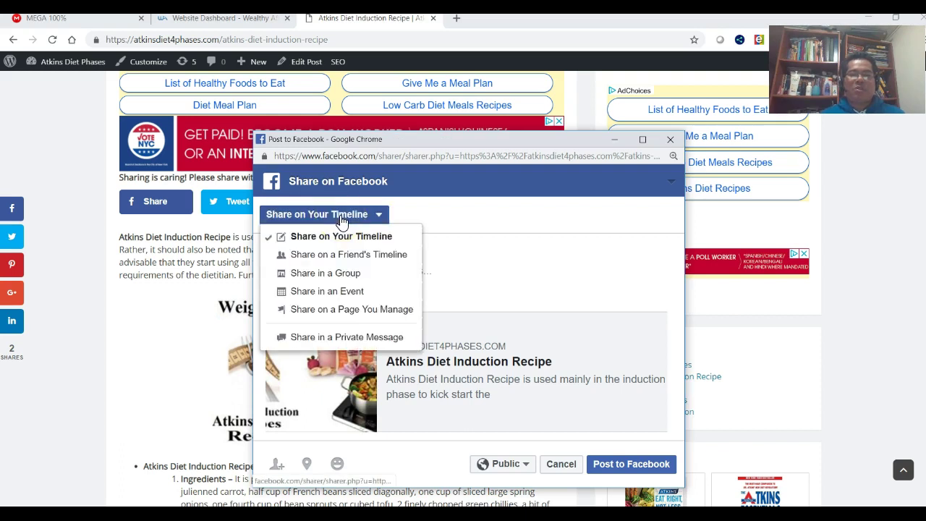
left_click(348, 279)
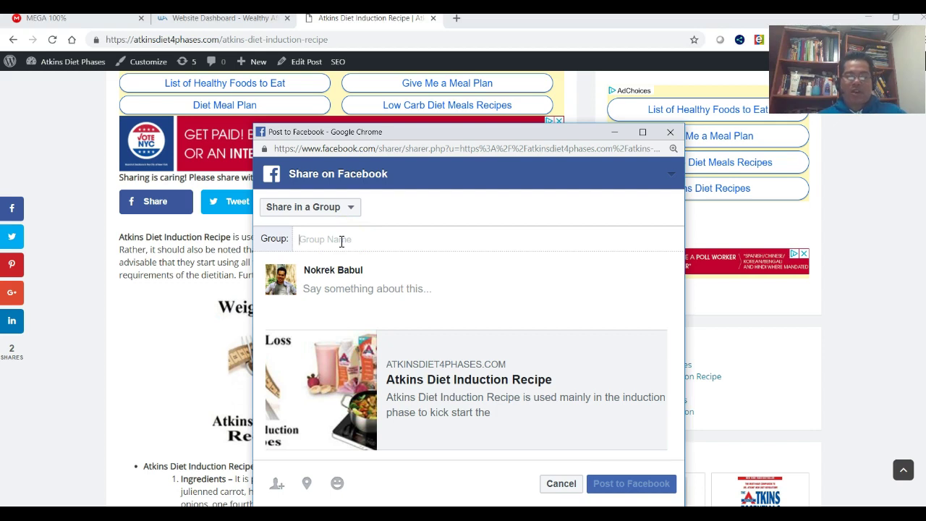
type("Aff")
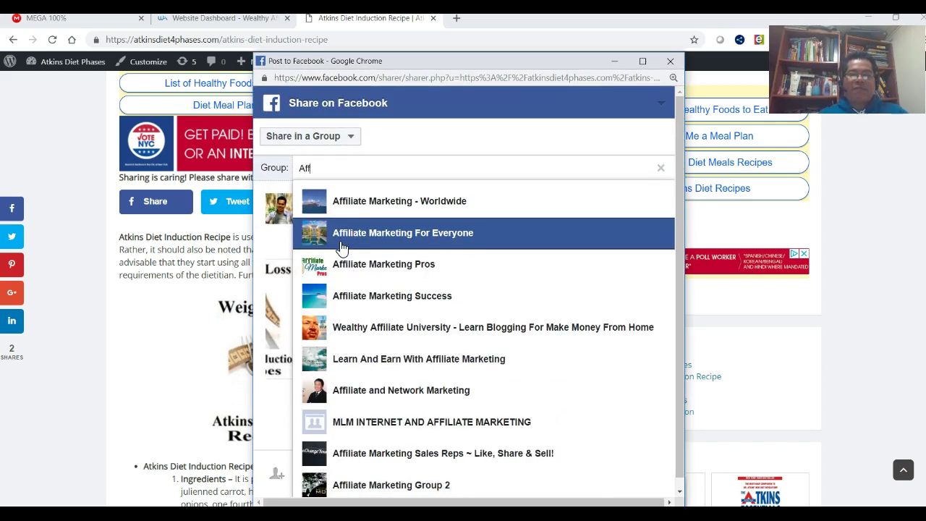
left_click(450, 203)
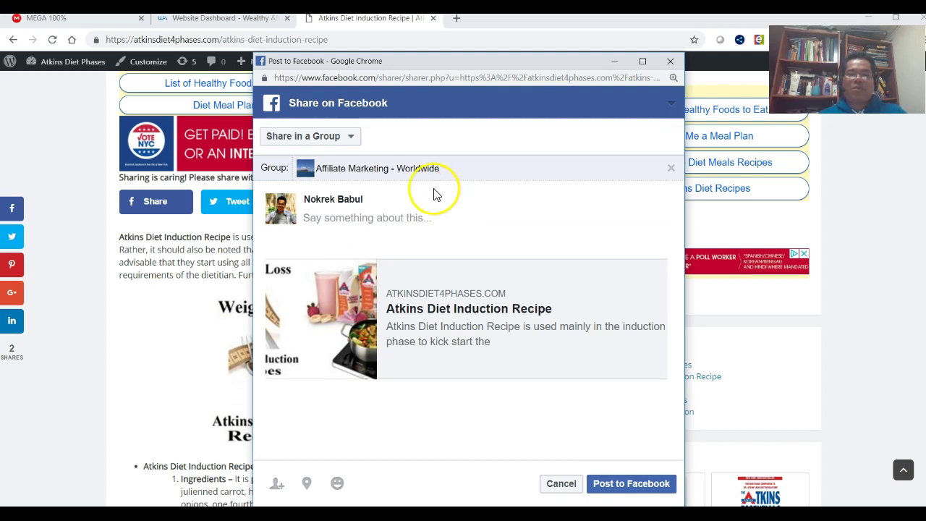
left_click(611, 489)
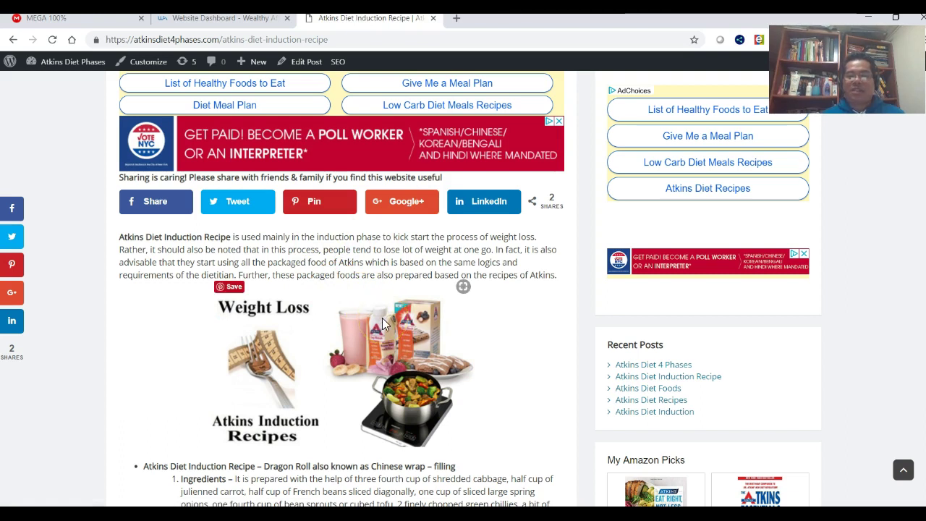
- Look through the Atkins Diet Induction Recipe post to check the inline share buttons below the content
scroll(383, 324, "down", 4)
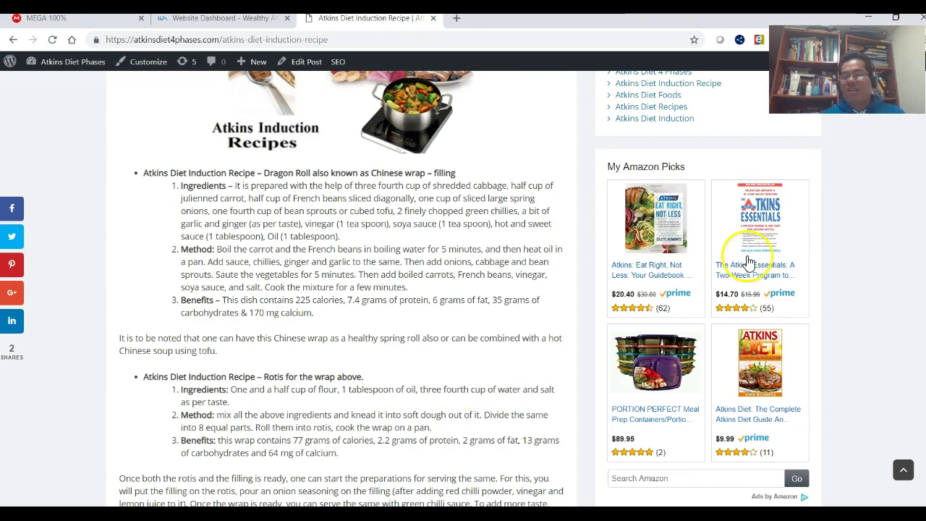
left_click(758, 330)
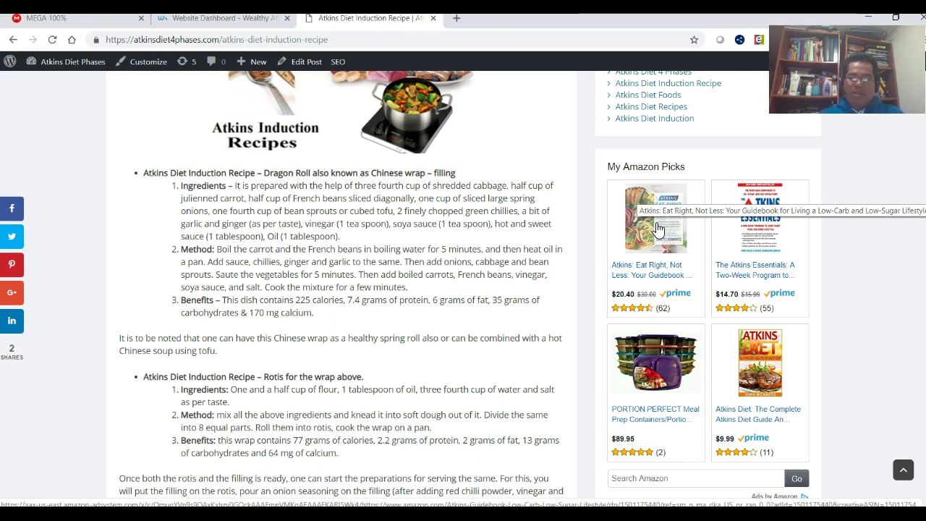
scroll(658, 229, "down", 5)
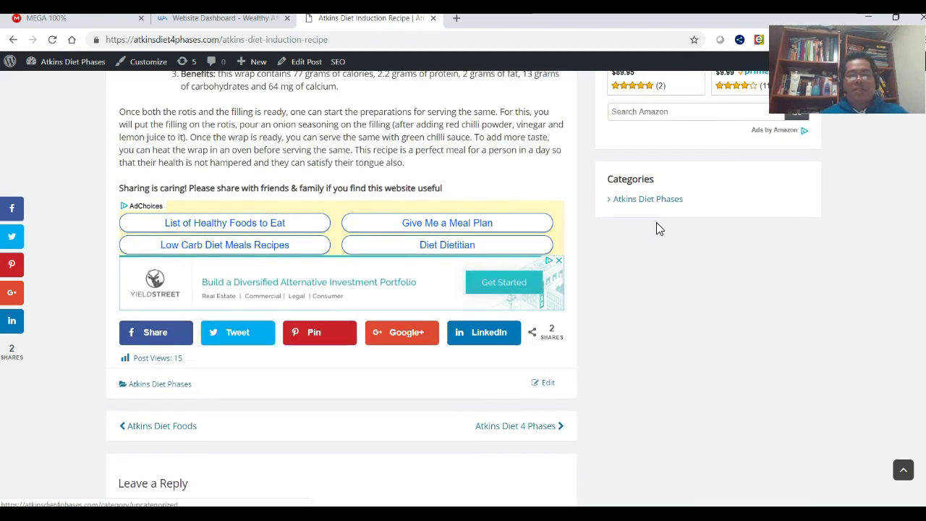